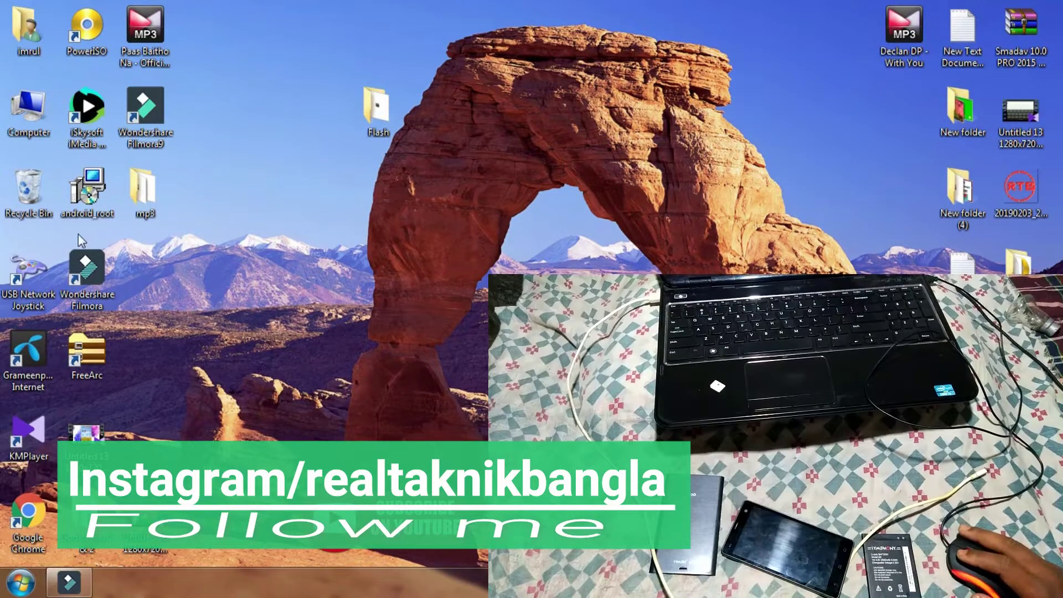
{"action": "right_click", "coordinate": [308, 85]}
{"action": "left_click", "coordinate": [352, 132]}
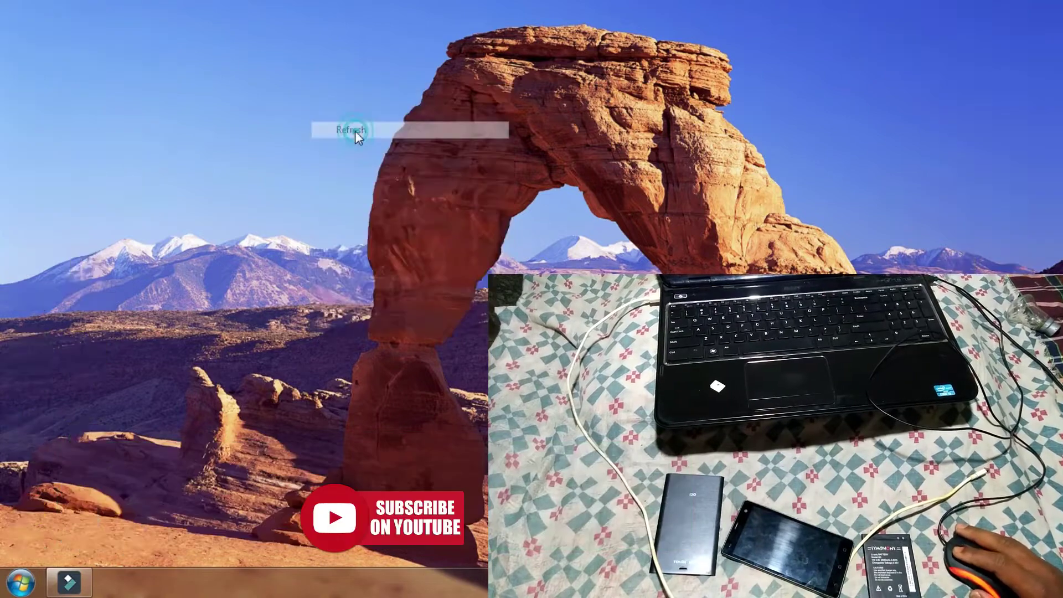
{"action": "right_click", "coordinate": [301, 113]}
{"action": "left_click", "coordinate": [344, 157]}
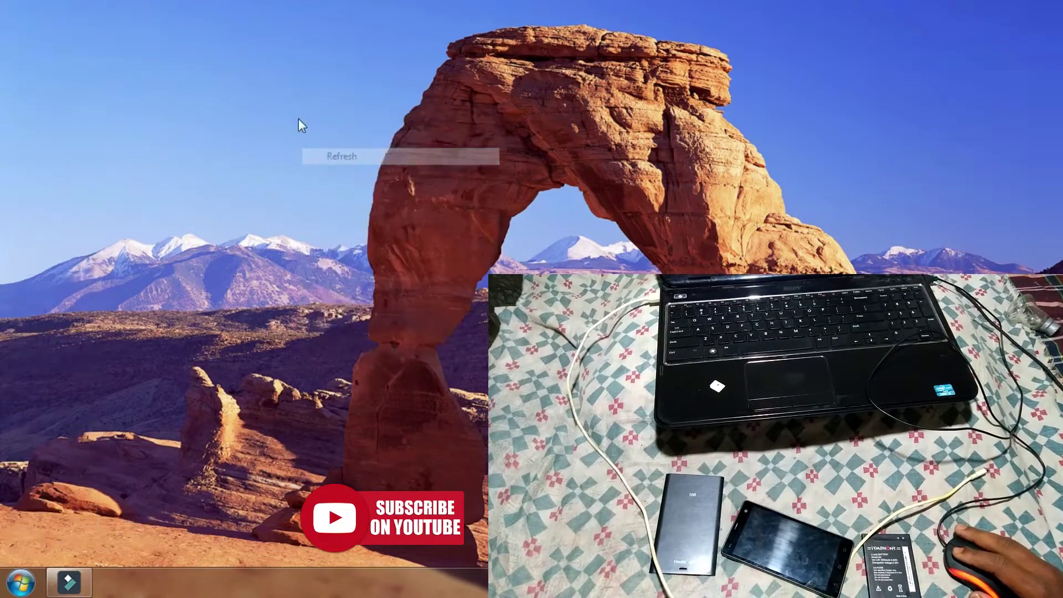
{"action": "right_click", "coordinate": [300, 122]}
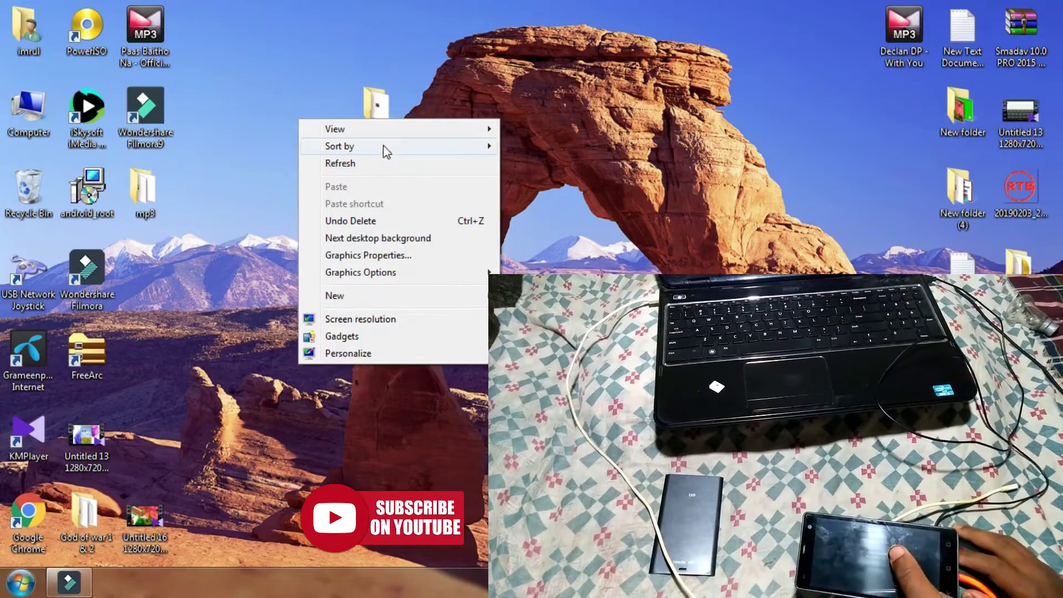
{"action": "left_click", "coordinate": [378, 165]}
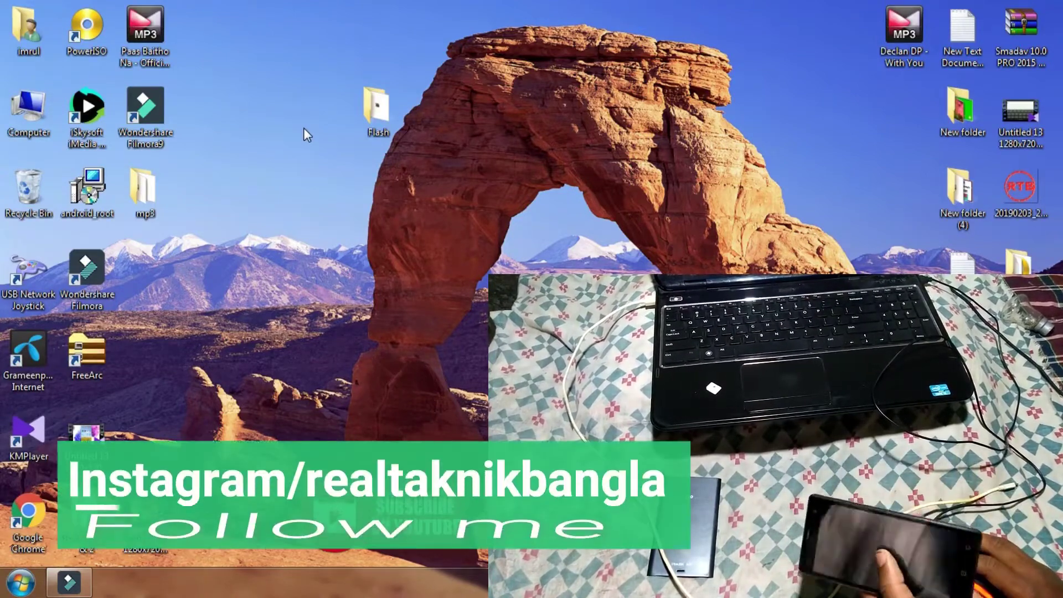
{"action": "mouse_move", "coordinate": [28, 191]}
{"action": "left_mouse_down"}
{"action": "mouse_move", "coordinate": [39, 200]}
{"action": "mouse_move", "coordinate": [24, 186]}
{"action": "left_mouse_up"}
{"action": "left_click", "coordinate": [77, 213]}
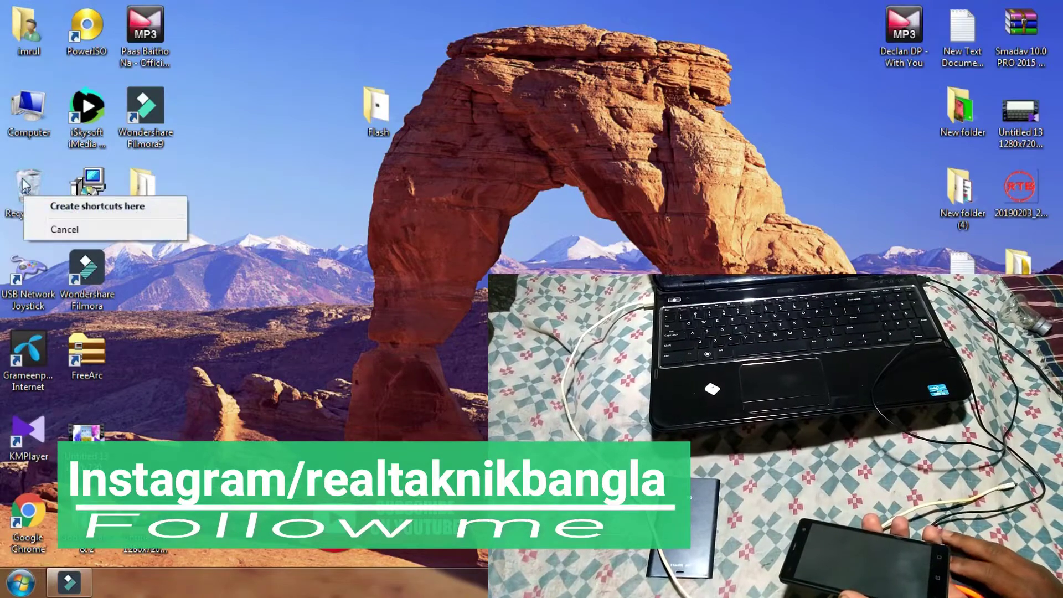
Step: Empty the Recycle Bin and confirm the permanent deletion
{"action": "right_click", "coordinate": [21, 178]}
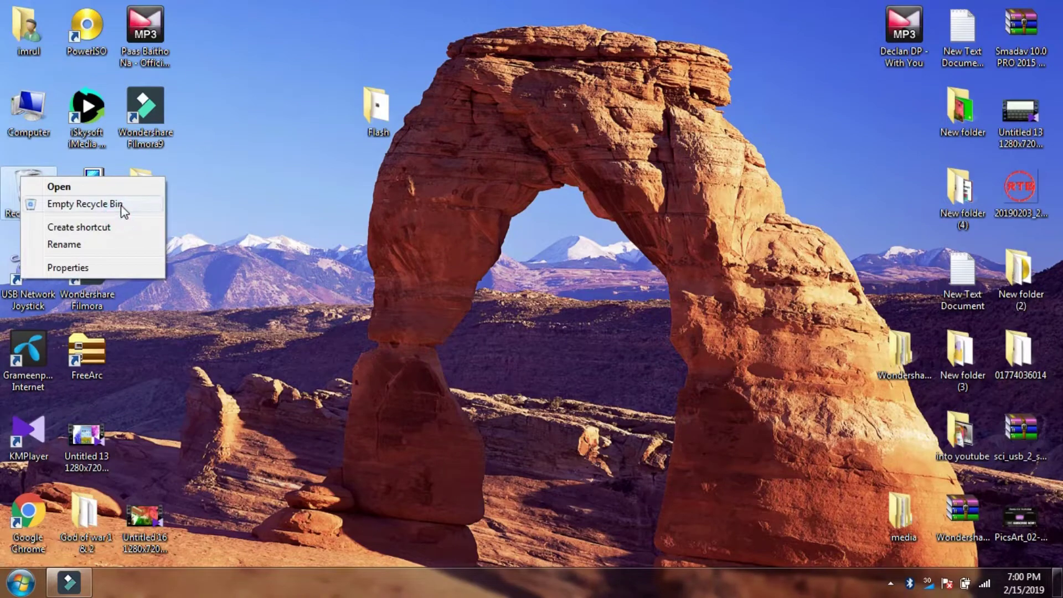
{"action": "left_click", "coordinate": [121, 206]}
{"action": "left_click", "coordinate": [591, 301]}
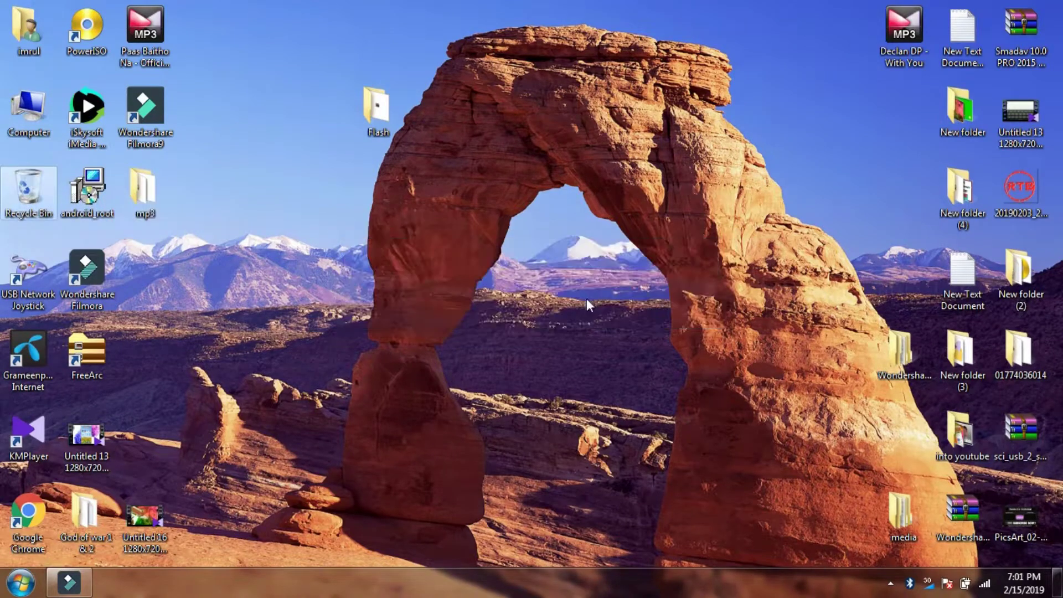
Step: Open the desktop's Flash folder and go through Driver and vcom driver for win 8 & 10 to the VCOM folder
{"action": "double_click", "coordinate": [384, 111]}
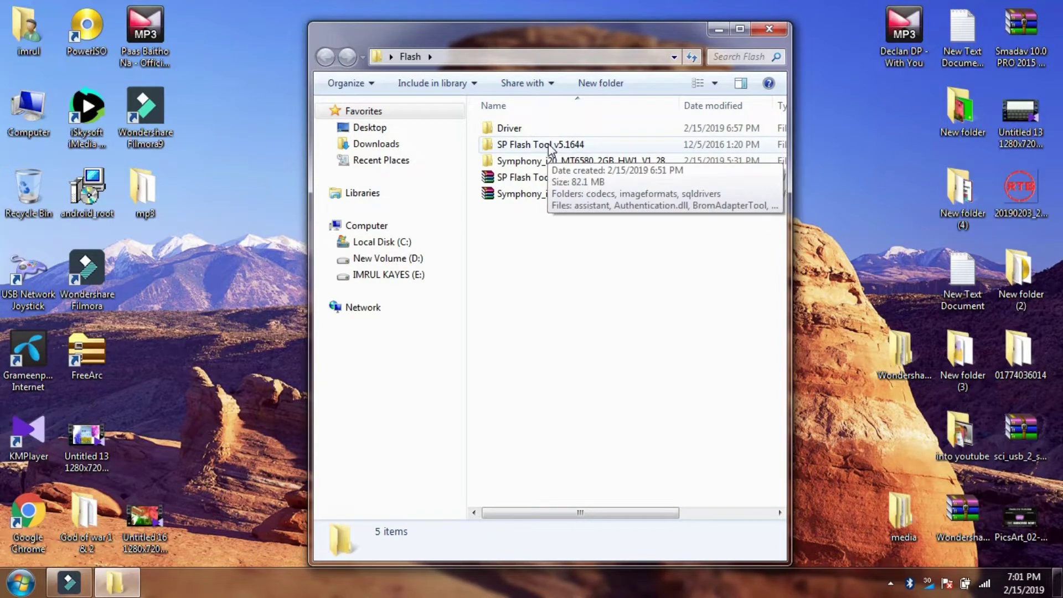
{"action": "double_click", "coordinate": [527, 128]}
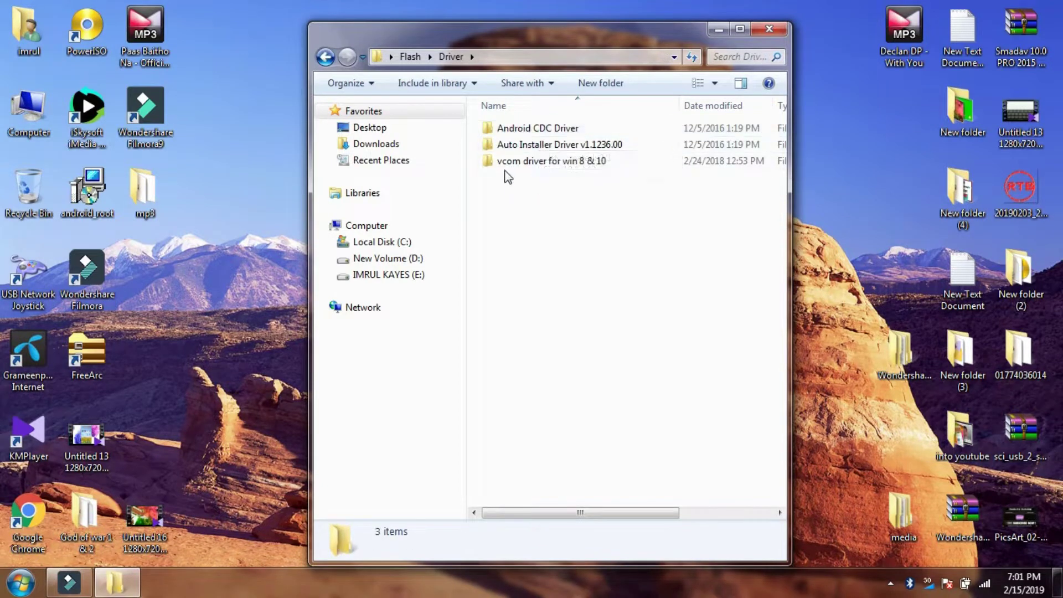
{"action": "double_click", "coordinate": [514, 164]}
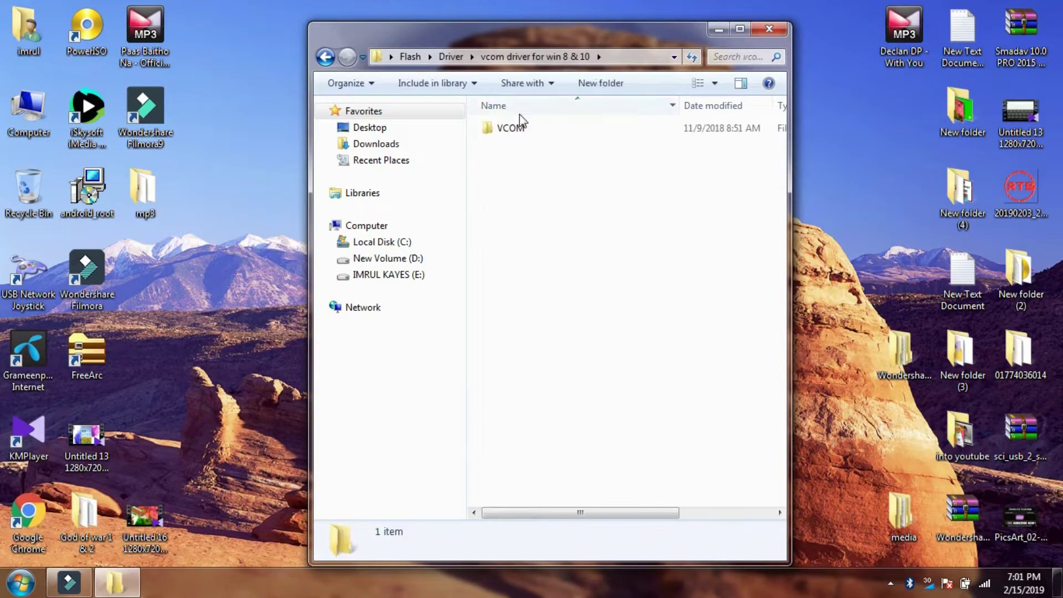
{"action": "double_click", "coordinate": [522, 129]}
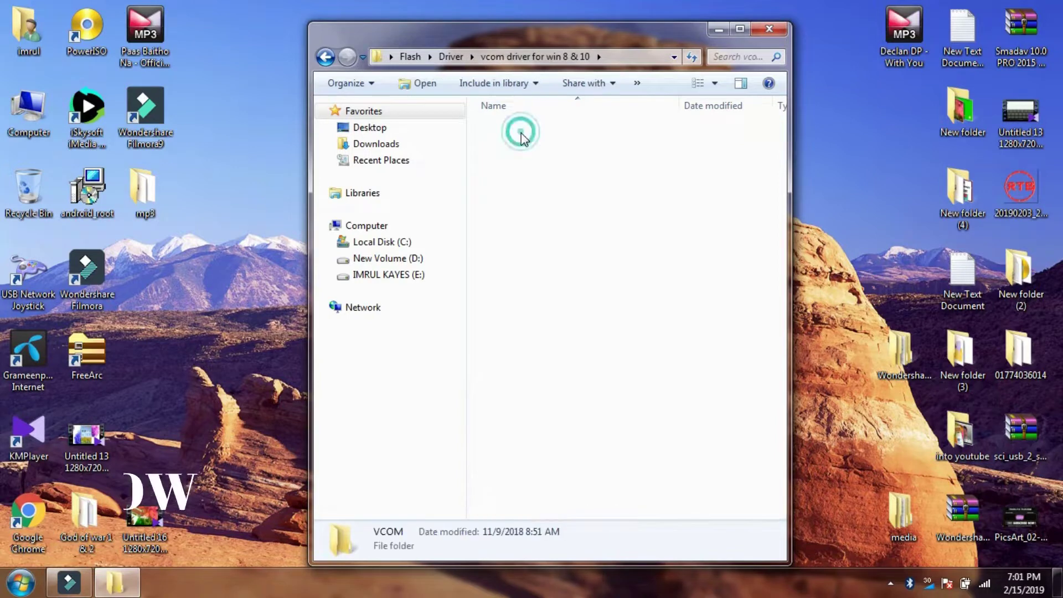
Step: Install the USB driver with InstallDriver, allowing the unverified driver software, and dismiss the installer and the compatibility assistant
{"action": "left_click", "coordinate": [512, 178]}
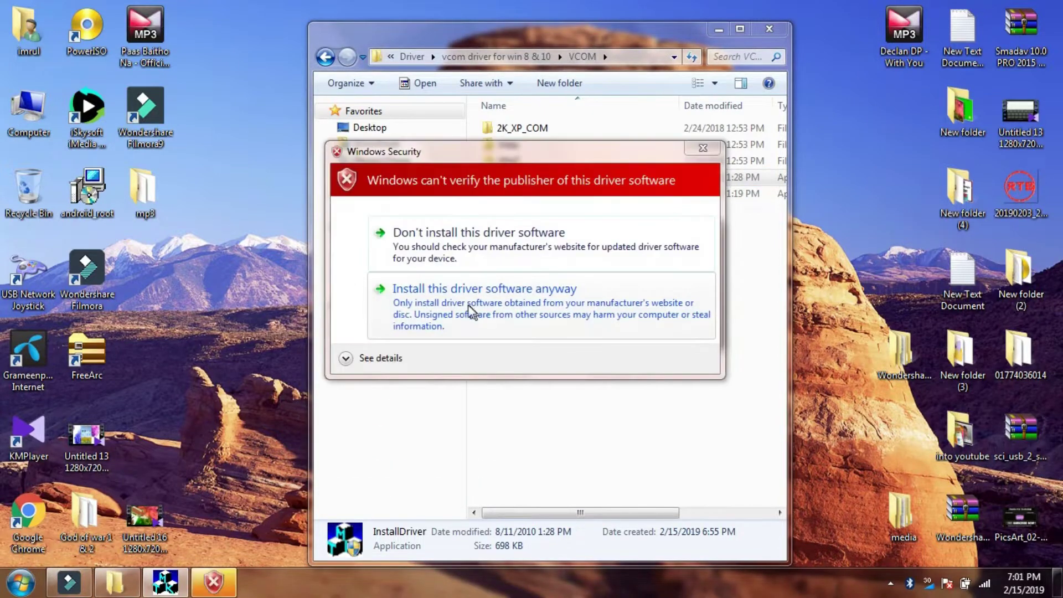
{"action": "left_click", "coordinate": [441, 297]}
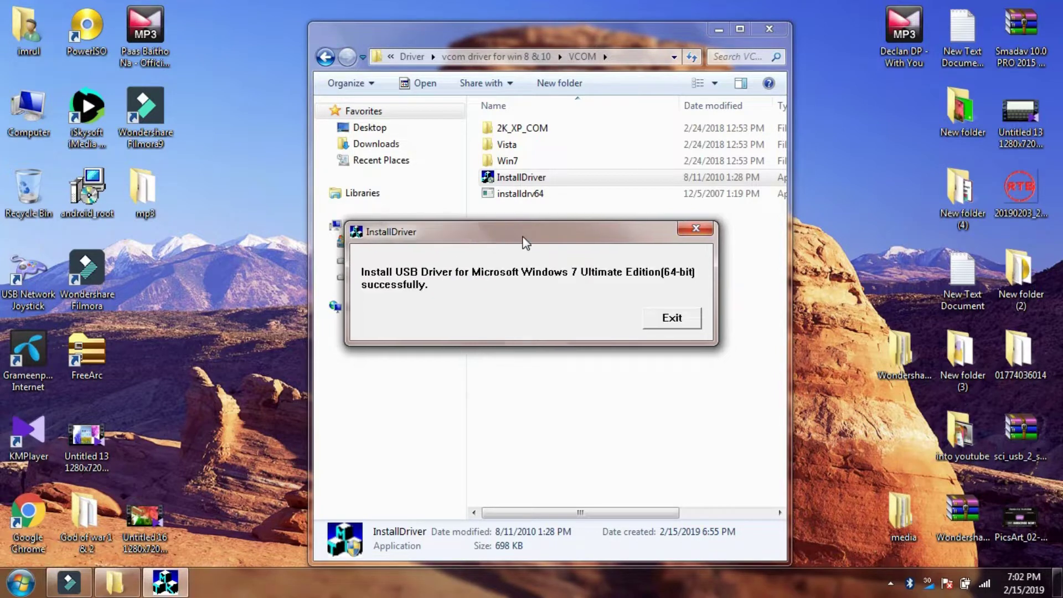
{"action": "left_click", "coordinate": [673, 318]}
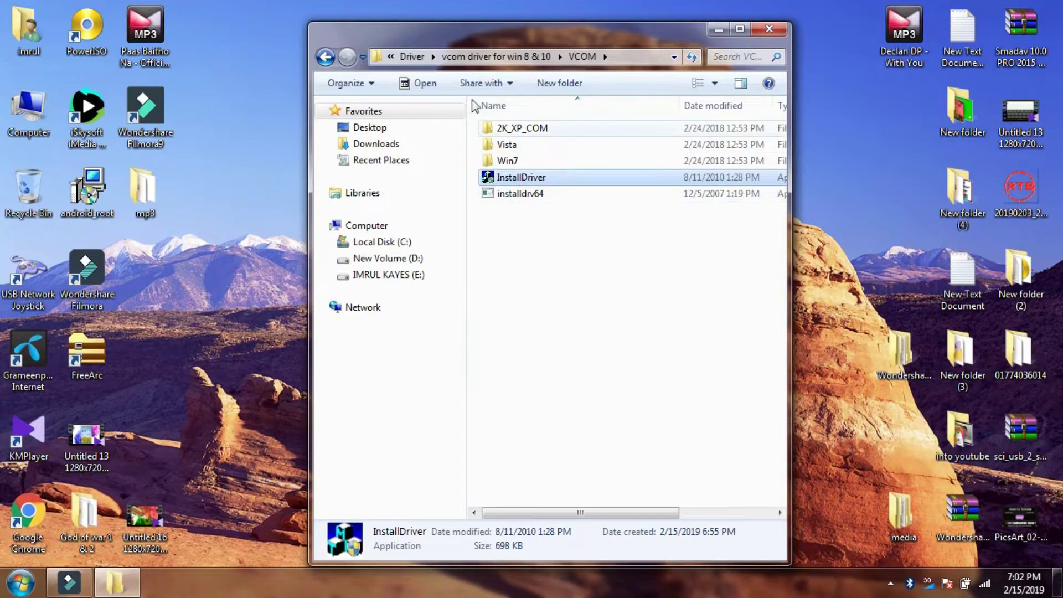
{"action": "left_click", "coordinate": [326, 56]}
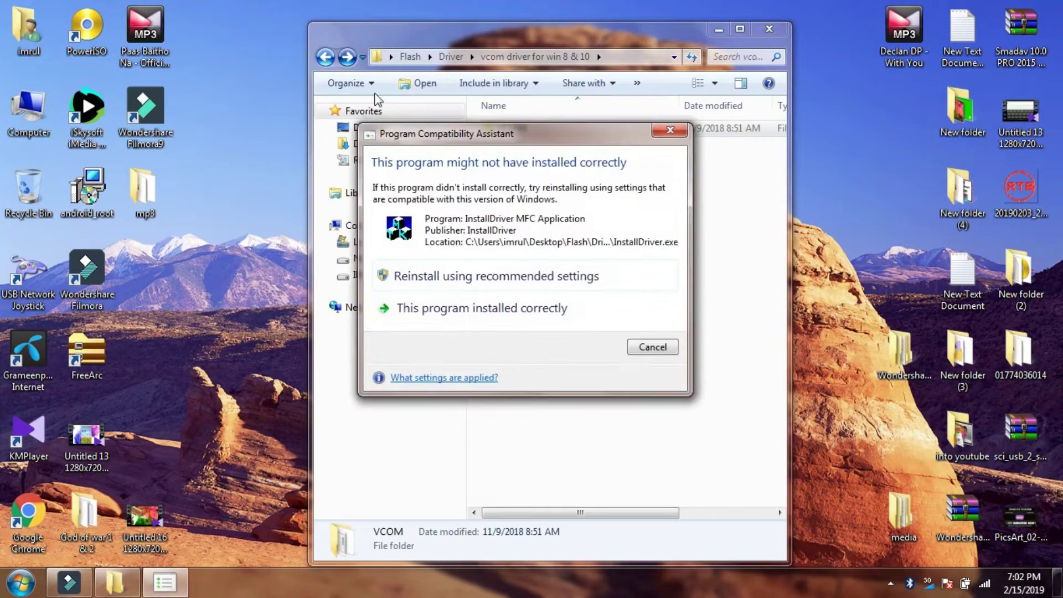
{"action": "left_click", "coordinate": [670, 130]}
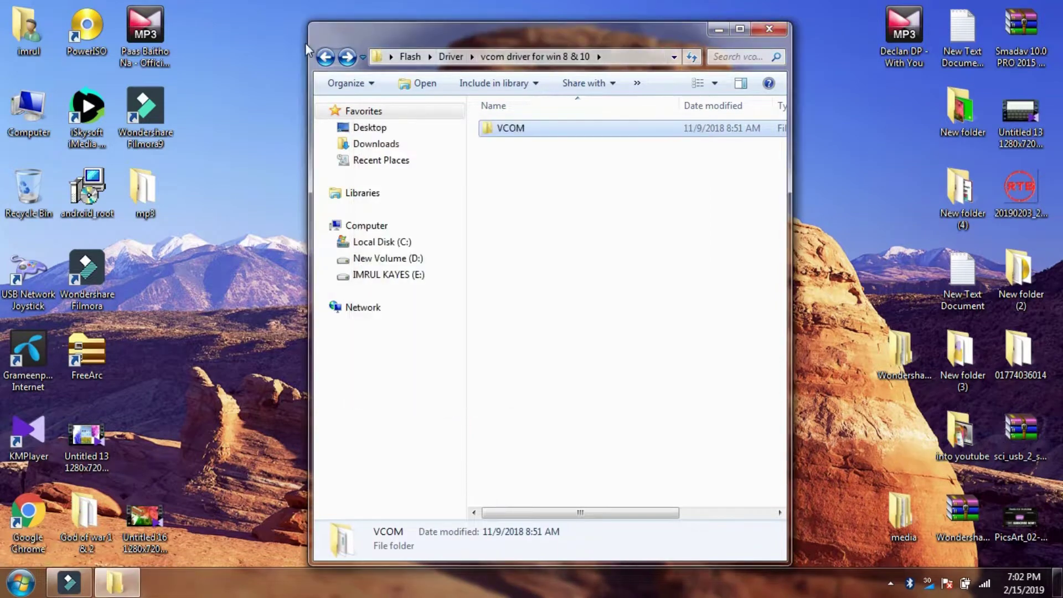
Step: Return to the Driver folder, open Auto Installer Driver v1.1236.00 and try to run its Install batch file
{"action": "left_click", "coordinate": [348, 57]}
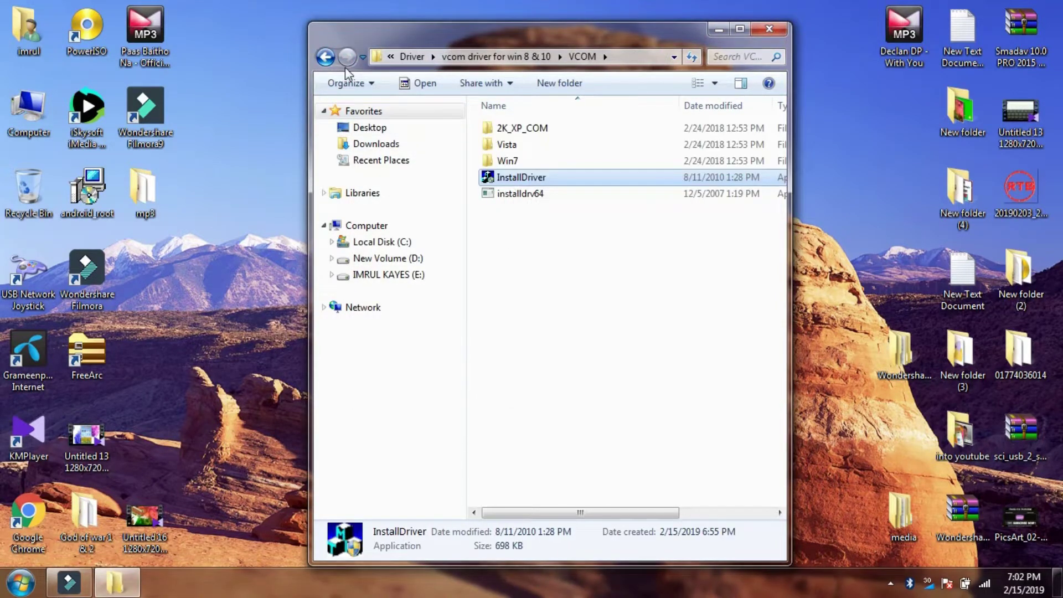
{"action": "left_click", "coordinate": [326, 57]}
{"action": "left_click", "coordinate": [325, 56]}
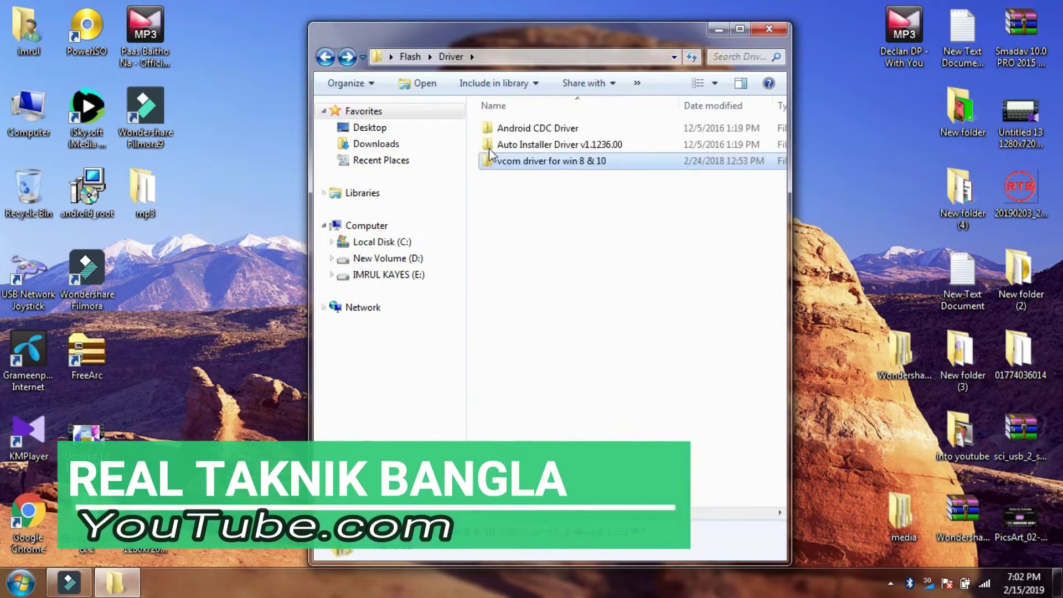
{"action": "double_click", "coordinate": [562, 143]}
{"action": "double_click", "coordinate": [544, 145]}
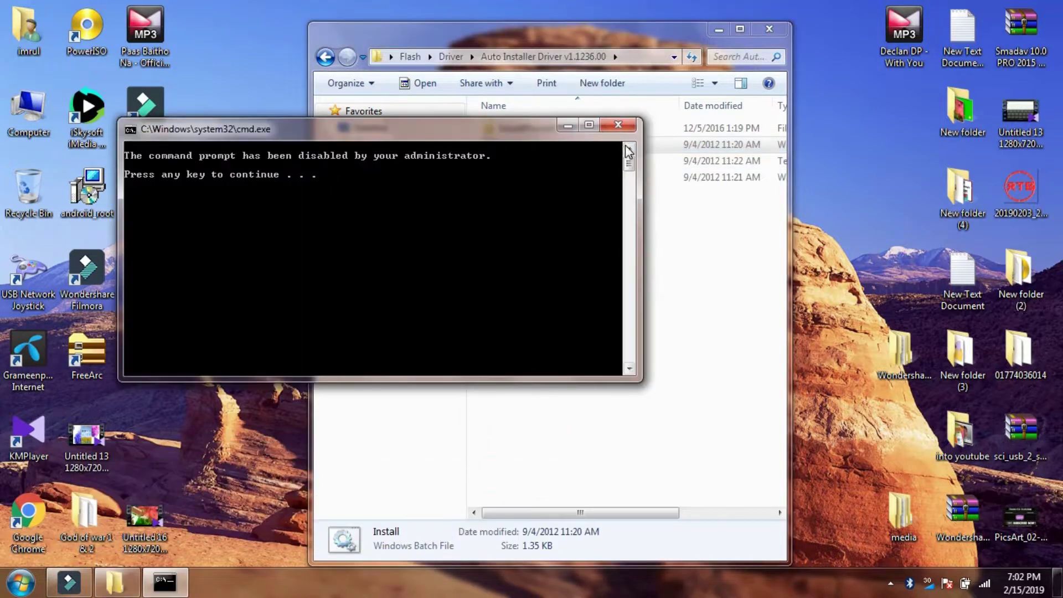
{"action": "key", "text": "Return"}
Step: Run dpinst from the x64 folder of SmartPhoneDriver, go through the Device Driver Installation Wizard and close the folder window
{"action": "left_click", "coordinate": [566, 130]}
{"action": "double_click", "coordinate": [566, 129]}
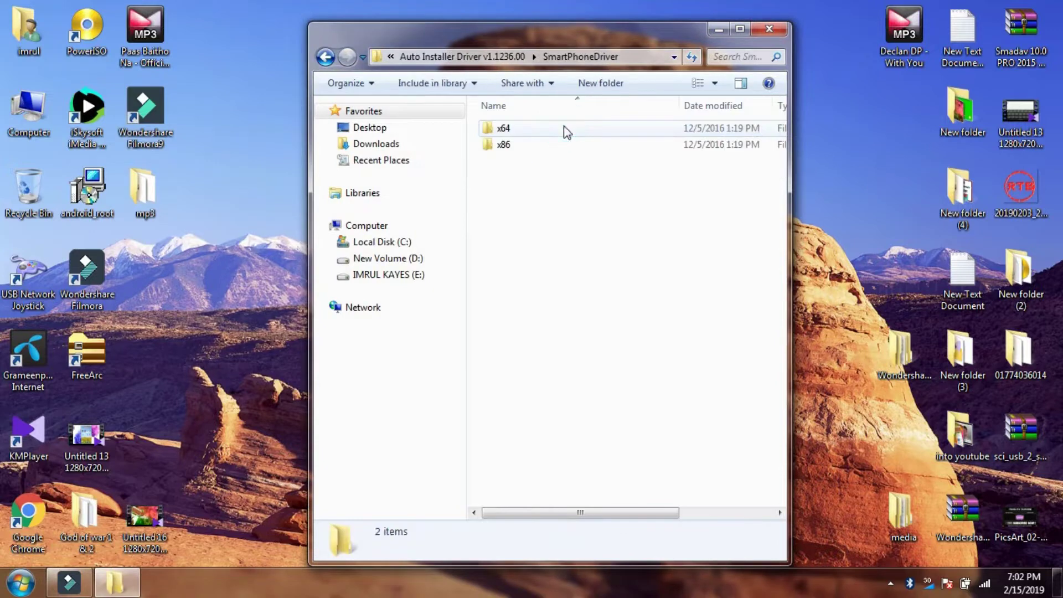
{"action": "double_click", "coordinate": [524, 133]}
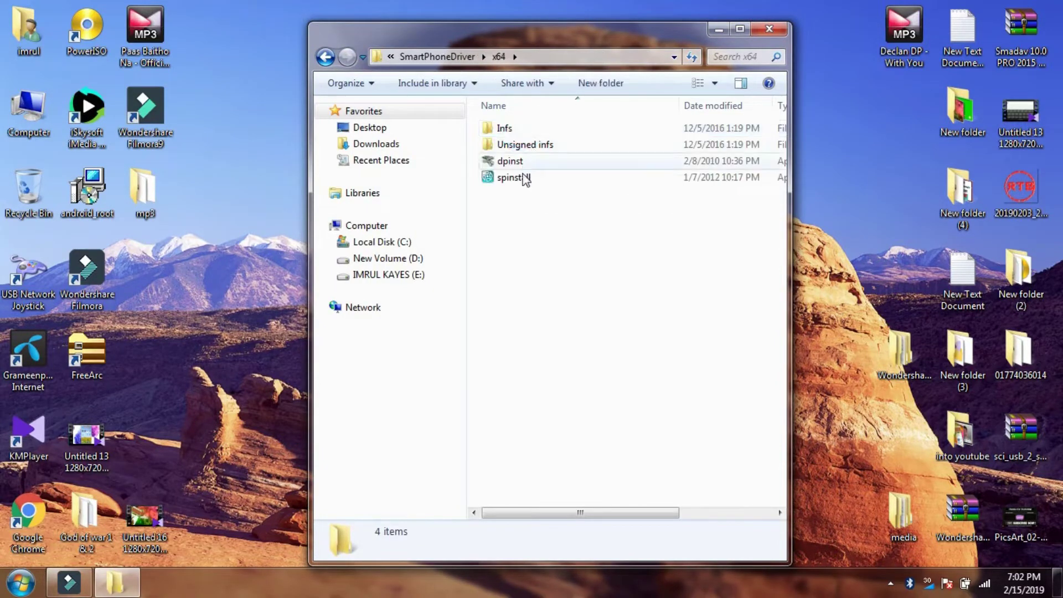
{"action": "left_click", "coordinate": [523, 167]}
{"action": "double_click", "coordinate": [523, 167]}
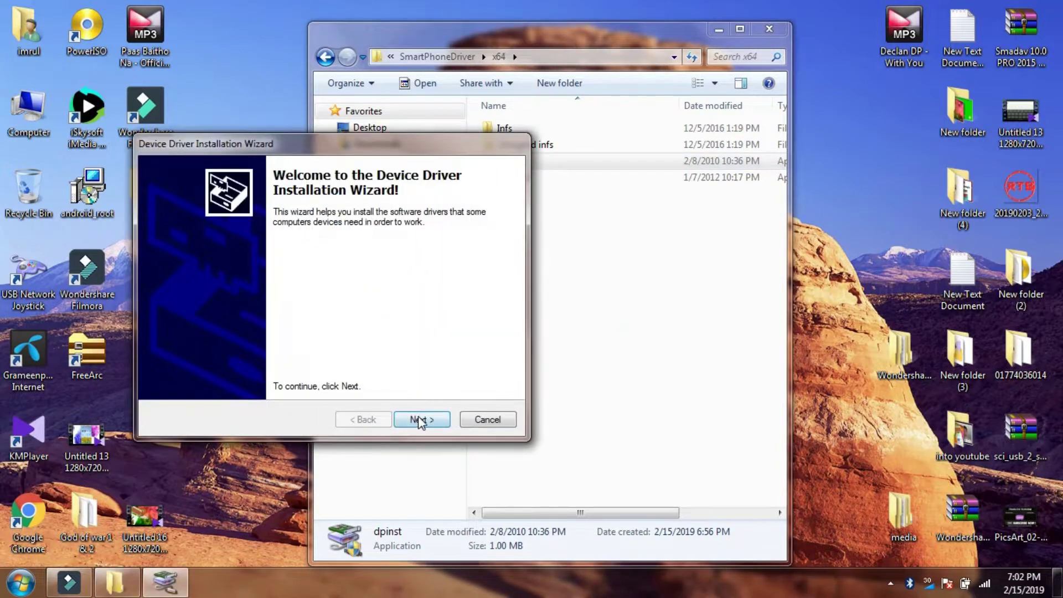
{"action": "left_click", "coordinate": [420, 419]}
{"action": "left_click", "coordinate": [421, 420]}
{"action": "left_click", "coordinate": [779, 26]}
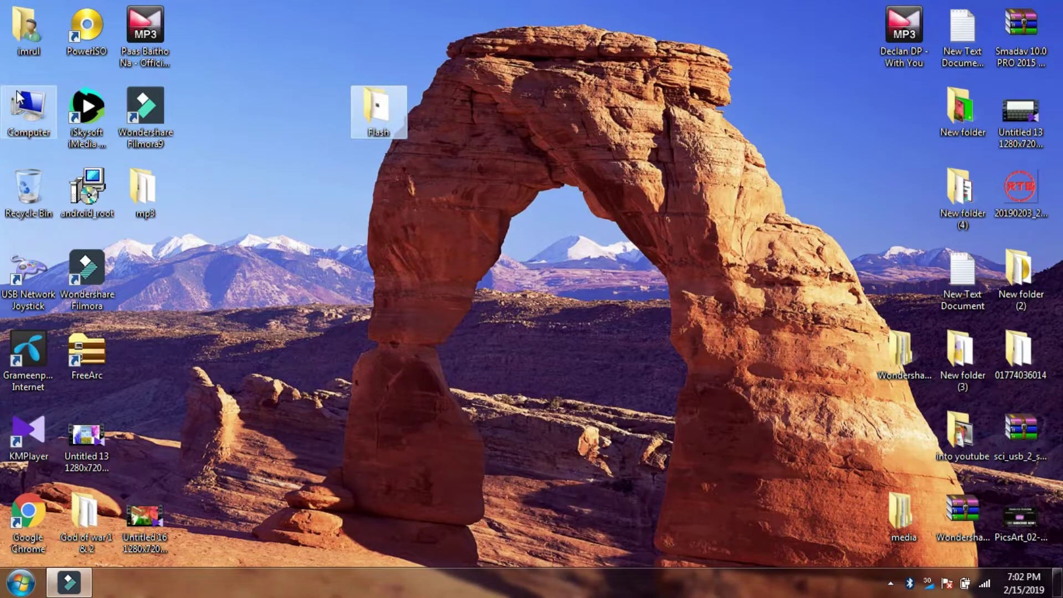
Step: Open Computer Management for this computer and display Device Manager
{"action": "right_click", "coordinate": [25, 108]}
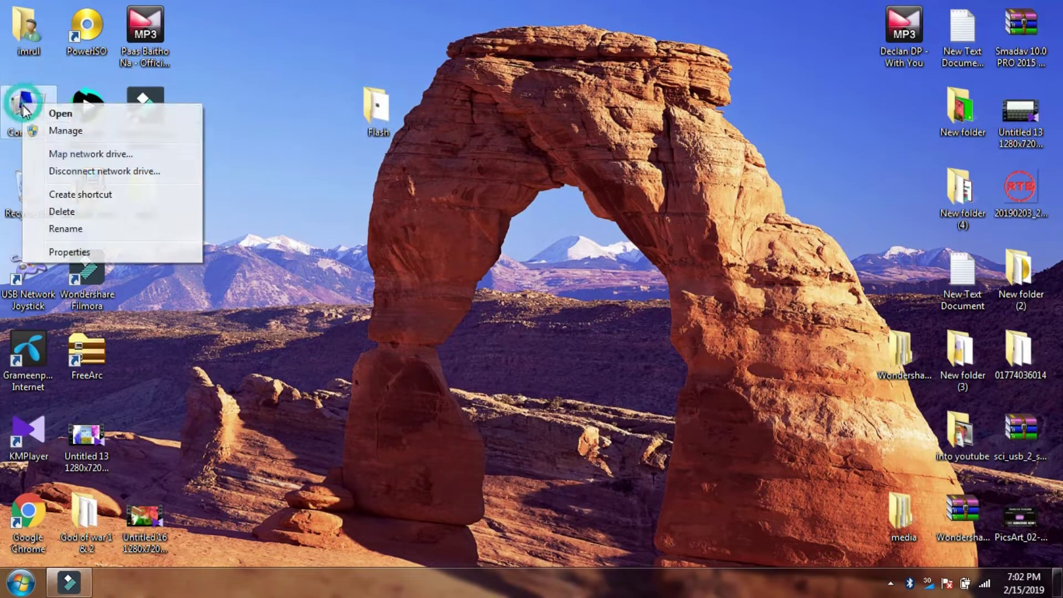
{"action": "left_click", "coordinate": [77, 130]}
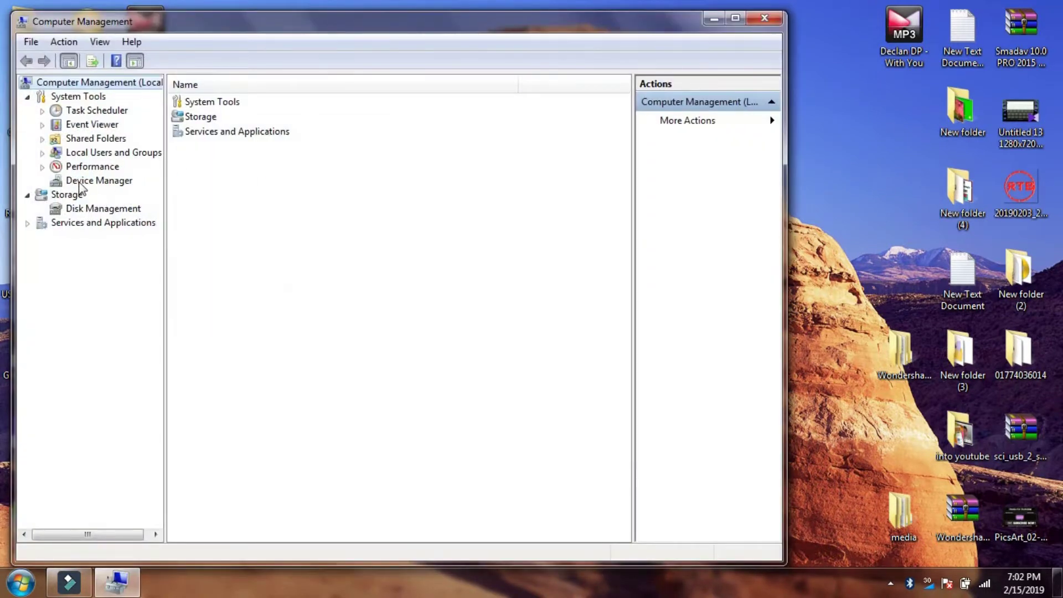
{"action": "left_click", "coordinate": [80, 181]}
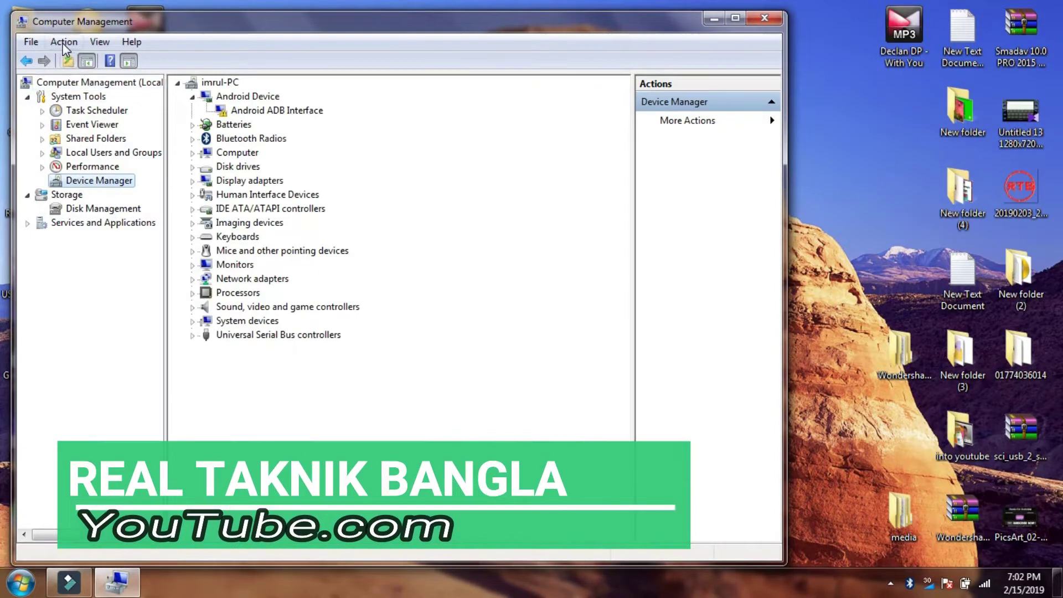
Step: Select the Human Interface Devices category and start adding legacy hardware
{"action": "left_click", "coordinate": [63, 43]}
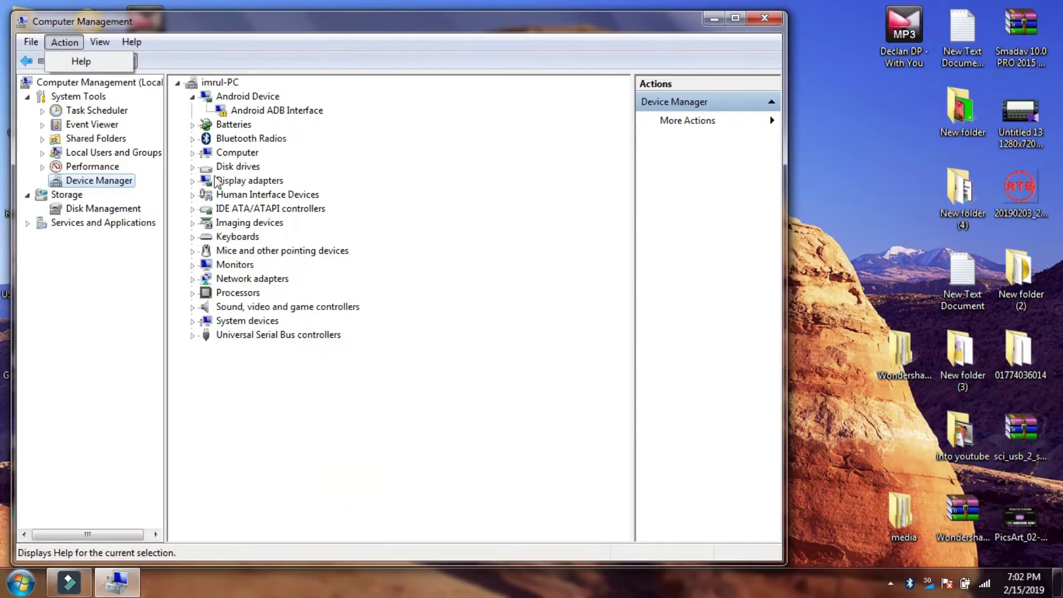
{"action": "right_click", "coordinate": [236, 197]}
{"action": "left_click", "coordinate": [280, 213]}
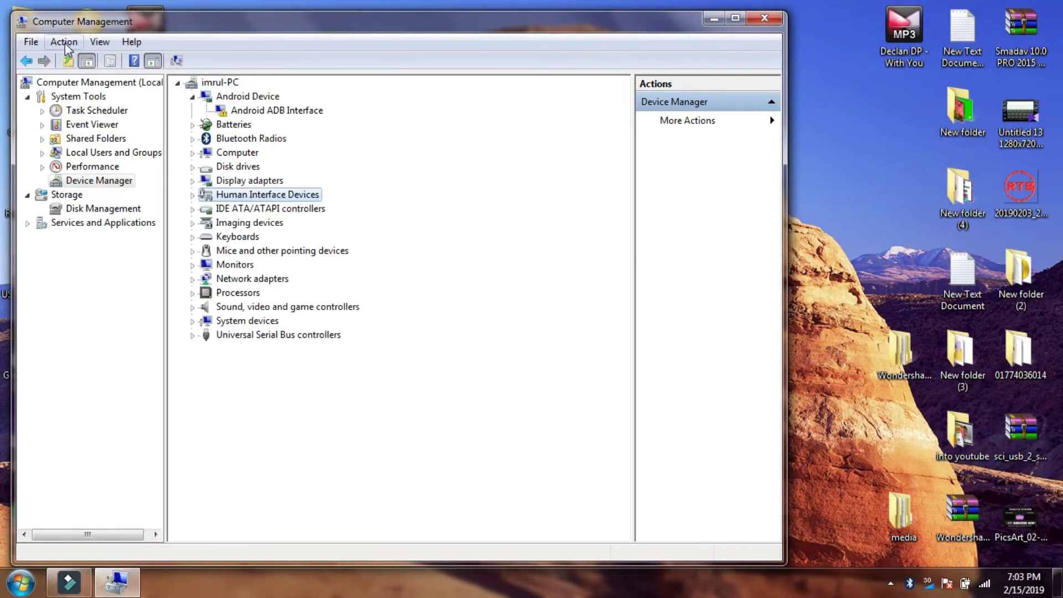
{"action": "left_click", "coordinate": [64, 43]}
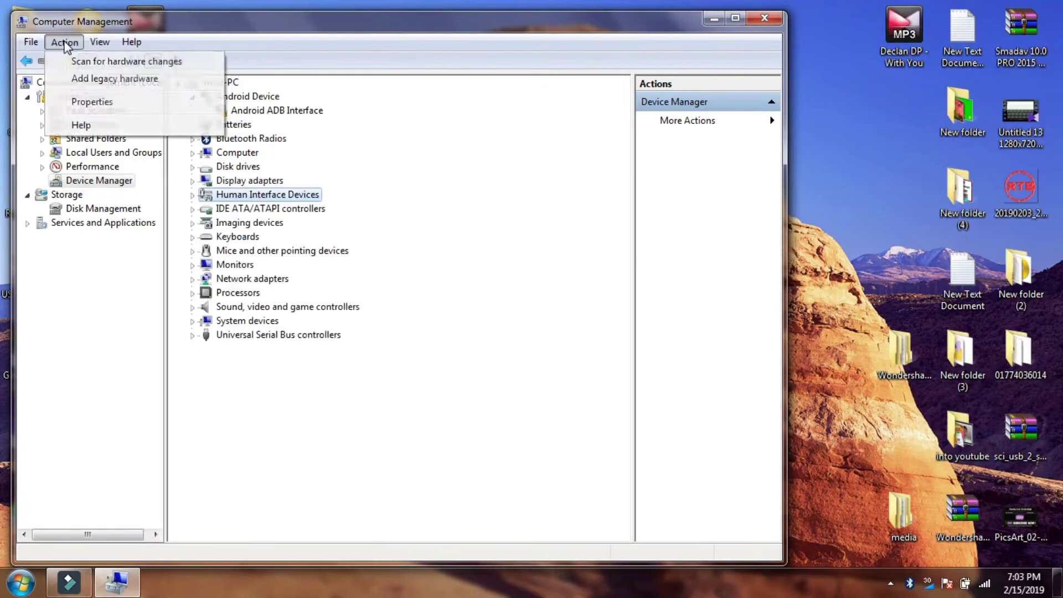
{"action": "left_click", "coordinate": [109, 83]}
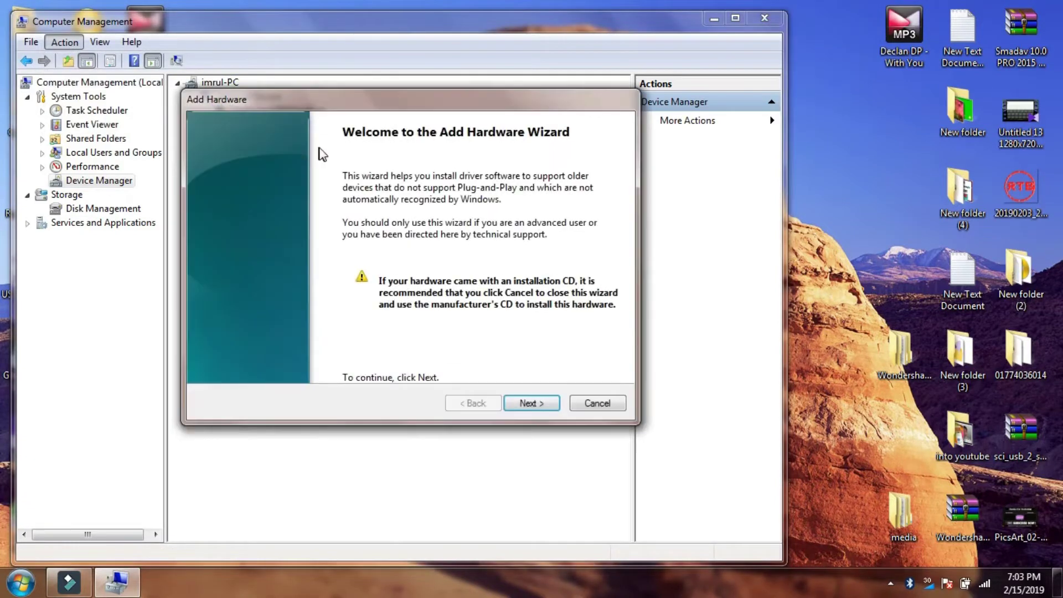
Step: Set the Add Hardware wizard to install hardware manually selected from a list
{"action": "left_click", "coordinate": [529, 403]}
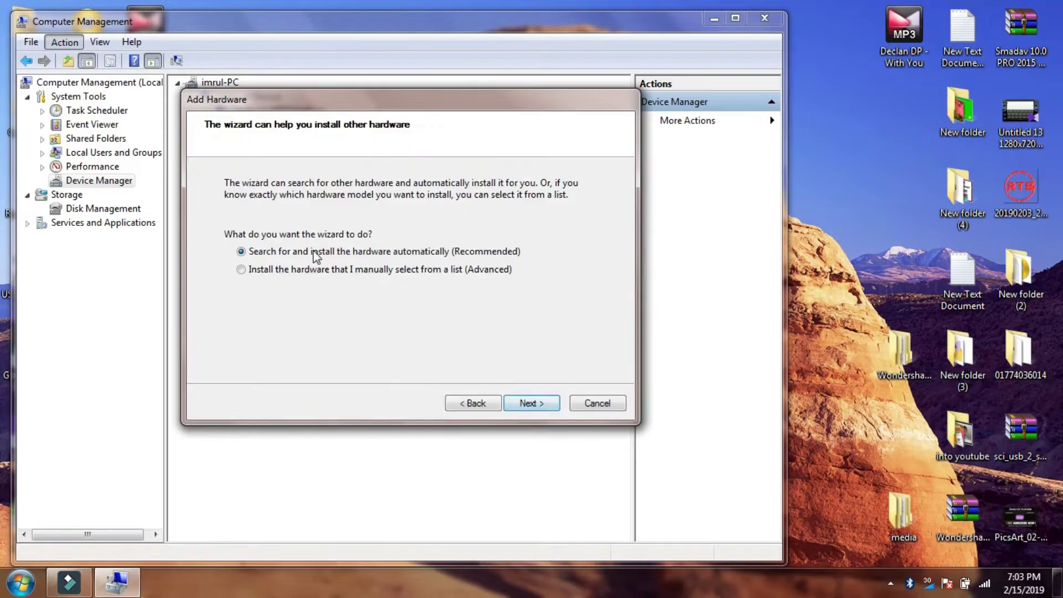
{"action": "left_click", "coordinate": [320, 270]}
{"action": "left_click", "coordinate": [522, 406]}
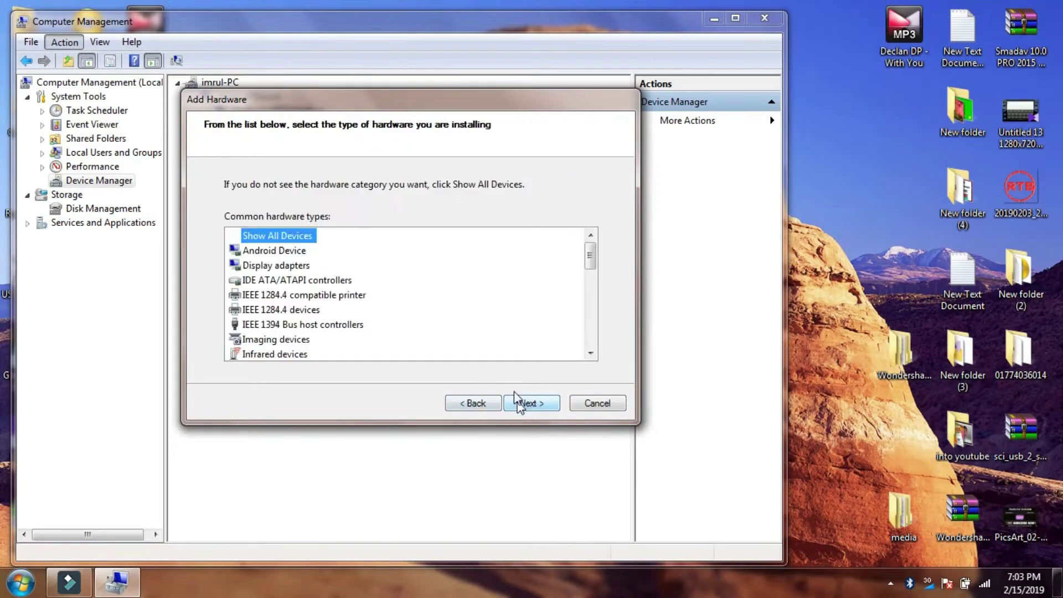
Step: Choose Ports (COM & LPT) as the type of hardware to install
{"action": "left_click_drag", "start_coordinate": [591, 268], "coordinate": [596, 304]}
{"action": "left_click", "coordinate": [280, 299]}
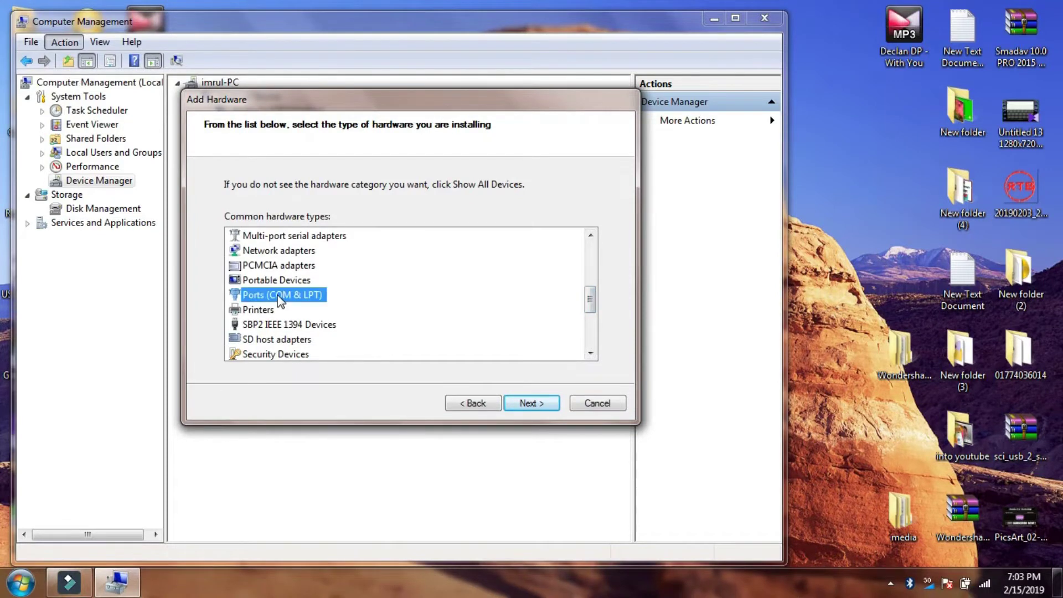
{"action": "left_click", "coordinate": [539, 407]}
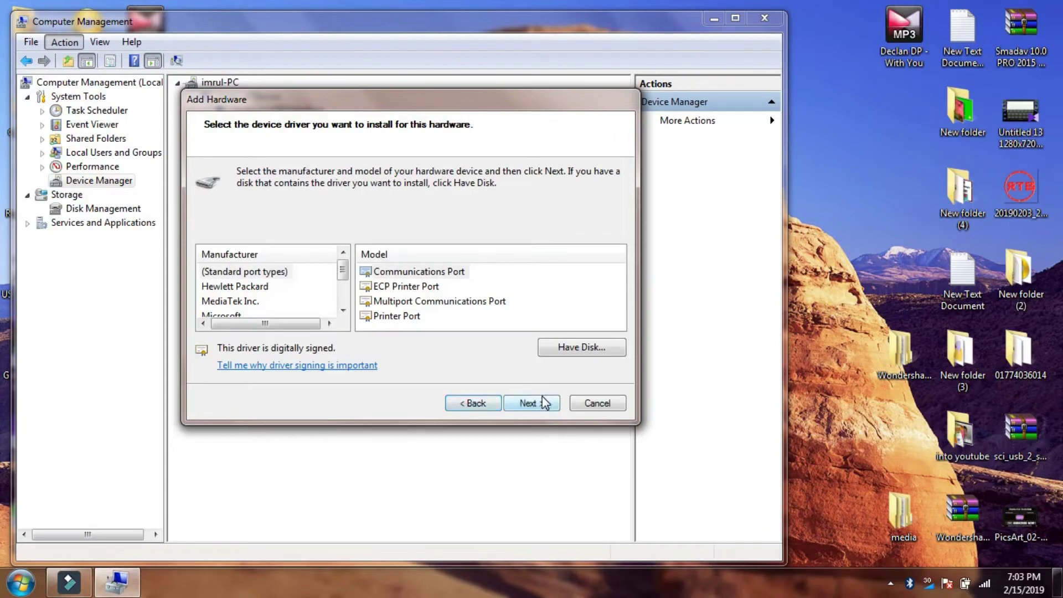
Step: Install the MediaTek DA USB VCOM Port driver from MediaTek Inc., finish the wizard and close Computer Management
{"action": "left_click", "coordinate": [243, 306]}
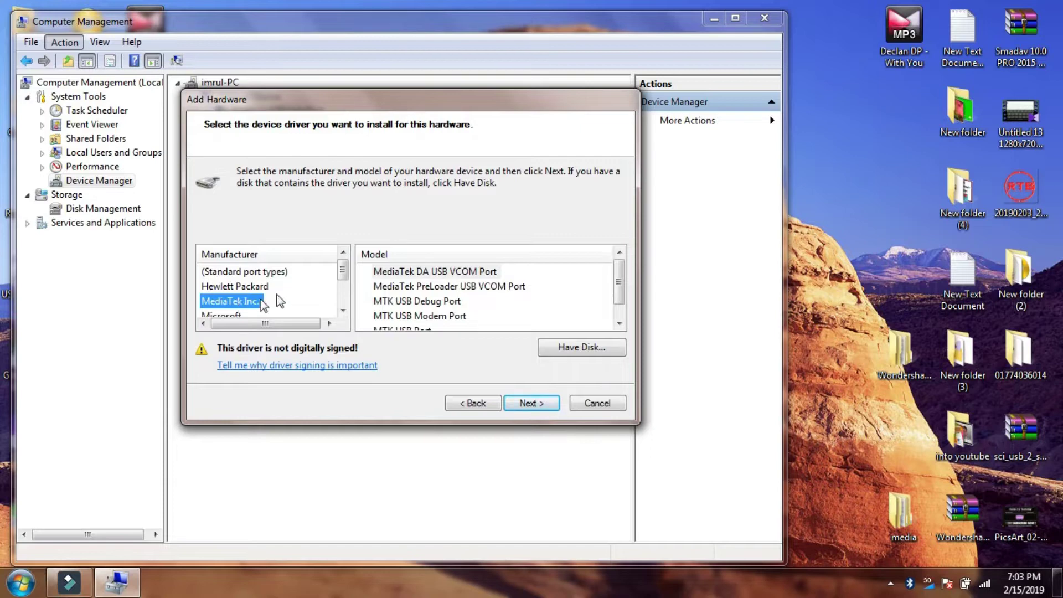
{"action": "left_click", "coordinate": [440, 273]}
{"action": "left_click", "coordinate": [532, 402]}
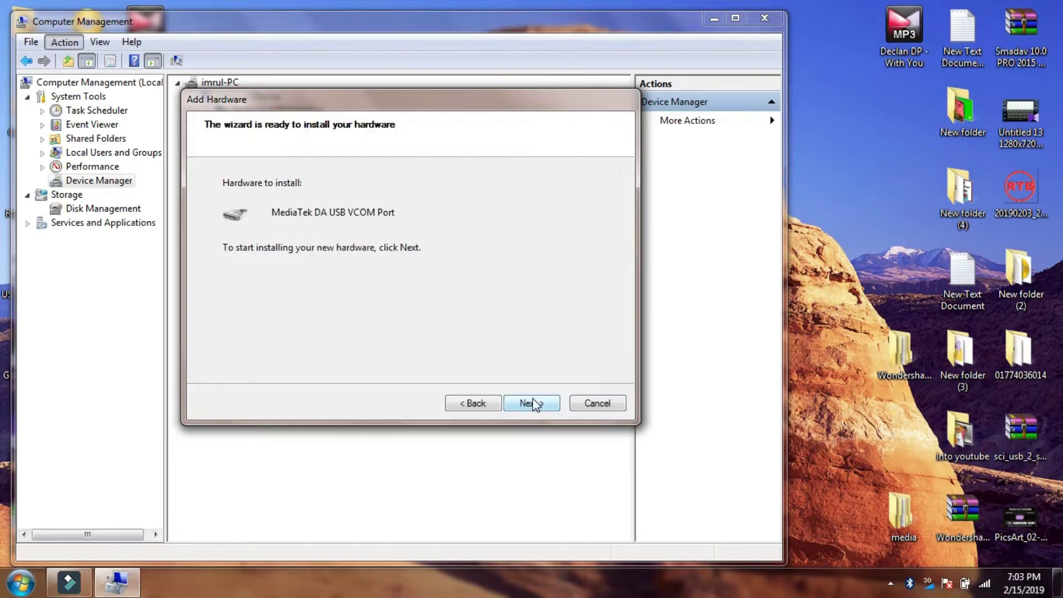
{"action": "left_click", "coordinate": [534, 403]}
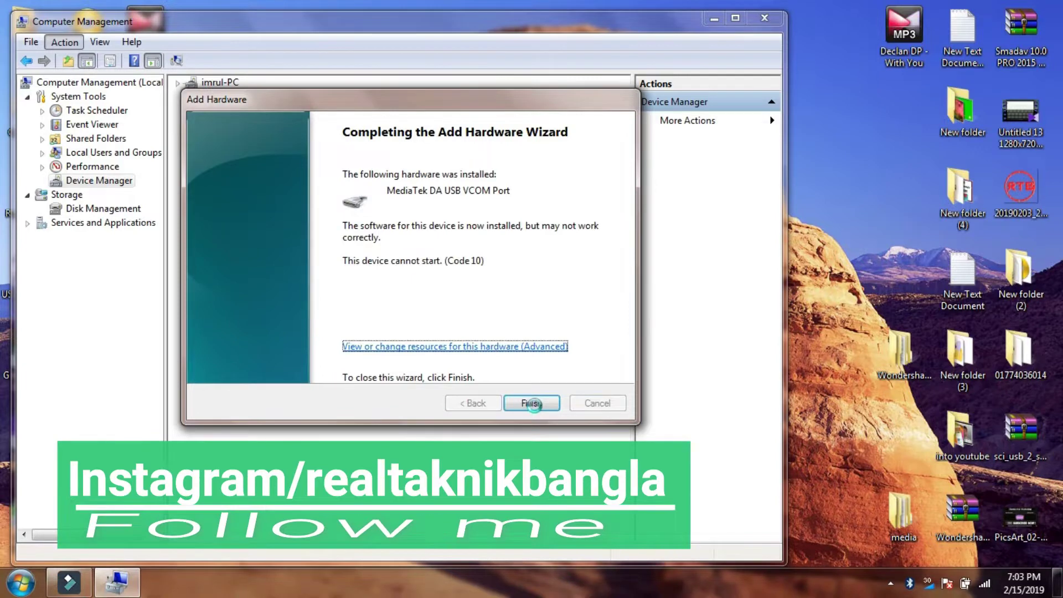
{"action": "left_click", "coordinate": [531, 403]}
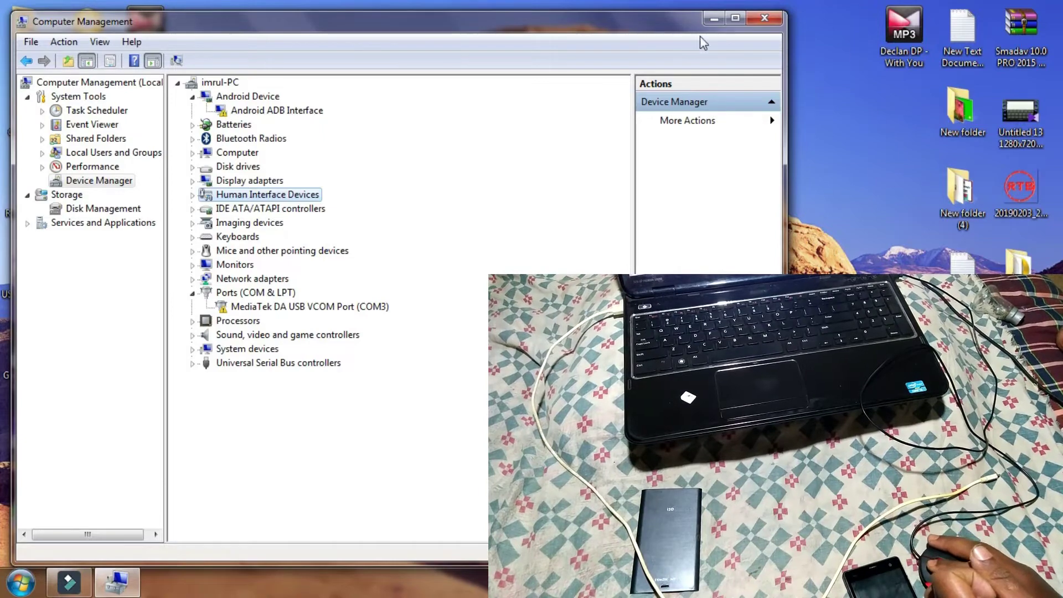
{"action": "left_click", "coordinate": [764, 21]}
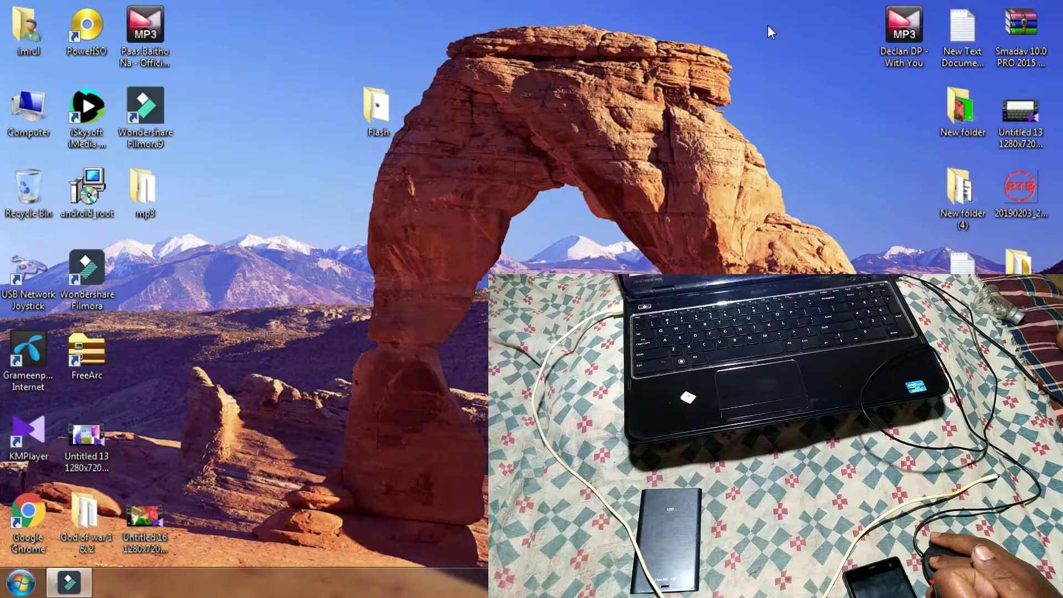
Step: Launch flash_tool from the SP Flash Tool v5.1644 folder inside the desktop's Flash folder and bring its whole window into view
{"action": "right_click", "coordinate": [551, 40]}
{"action": "left_click", "coordinate": [616, 84]}
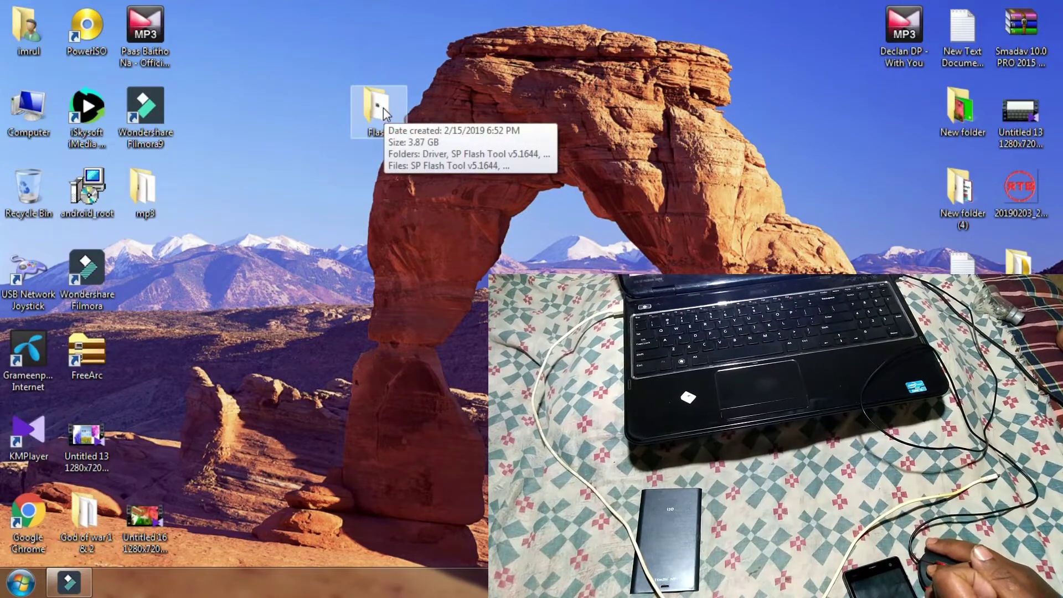
{"action": "double_click", "coordinate": [382, 107]}
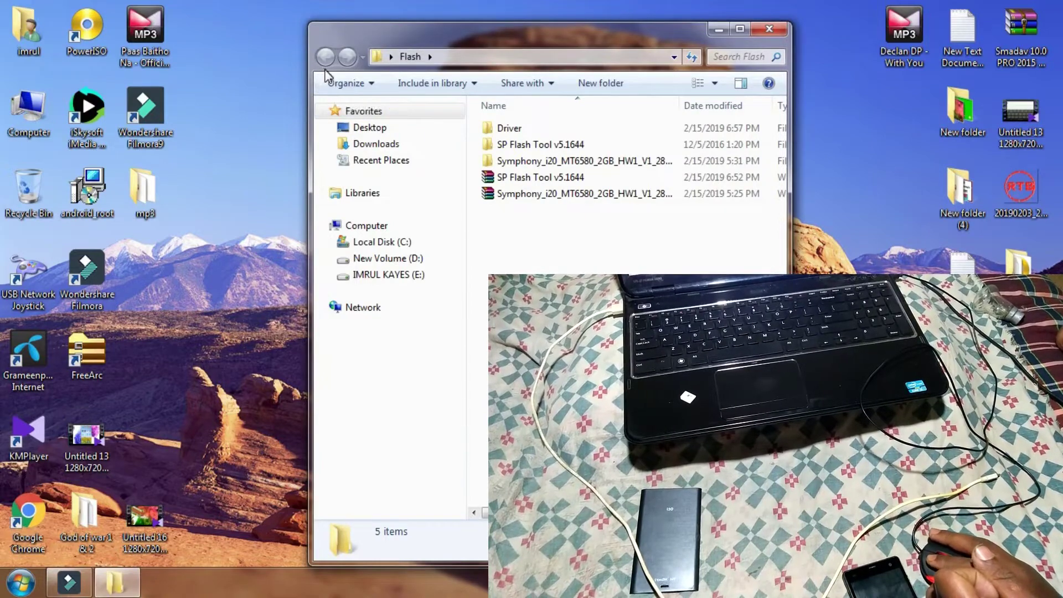
{"action": "left_click", "coordinate": [604, 176]}
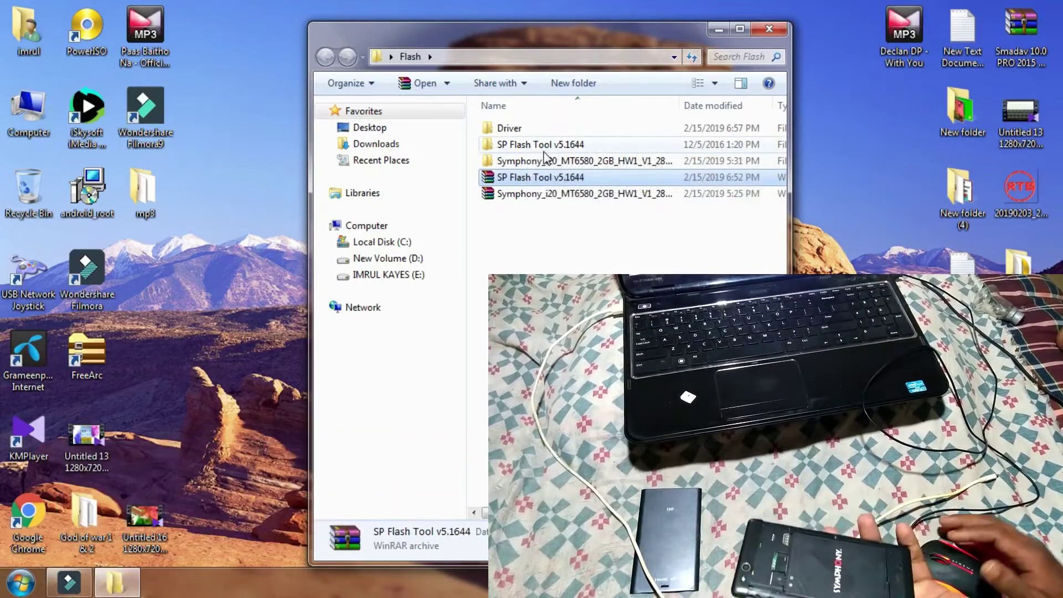
{"action": "double_click", "coordinate": [532, 145]}
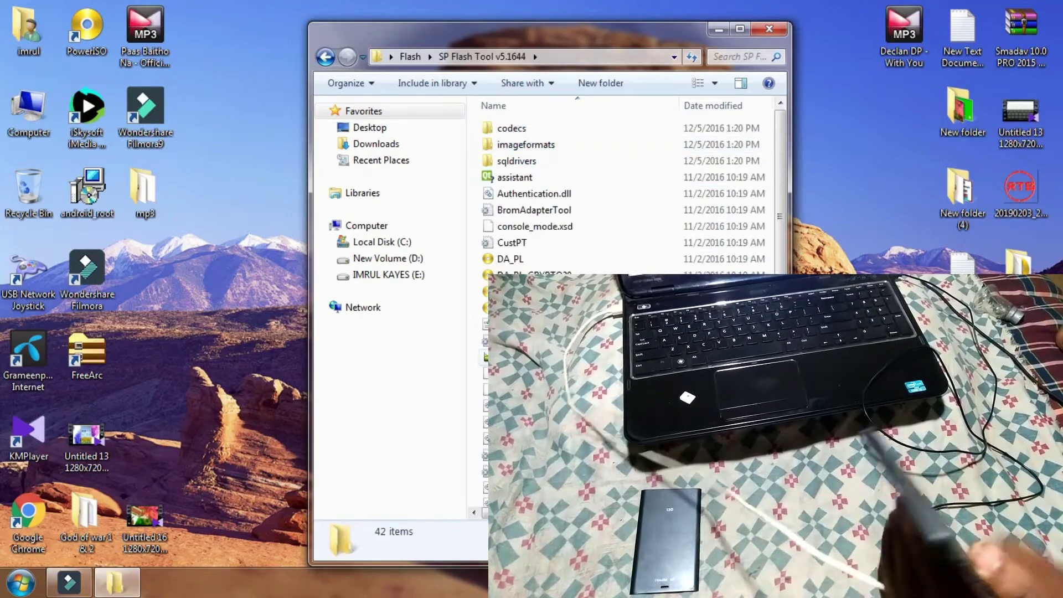
{"action": "left_click", "coordinate": [515, 357]}
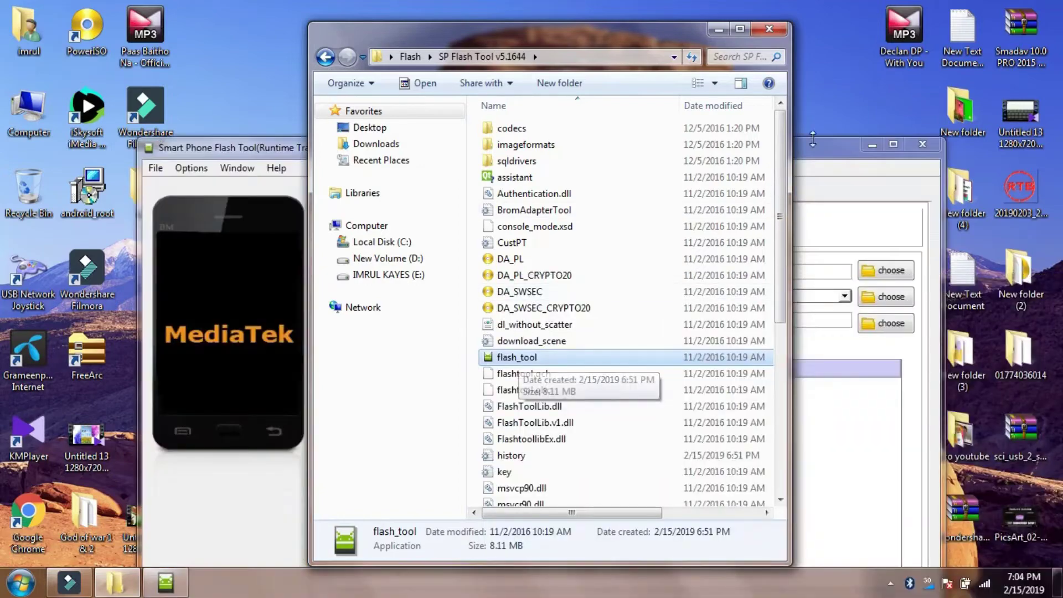
{"action": "left_click", "coordinate": [815, 150]}
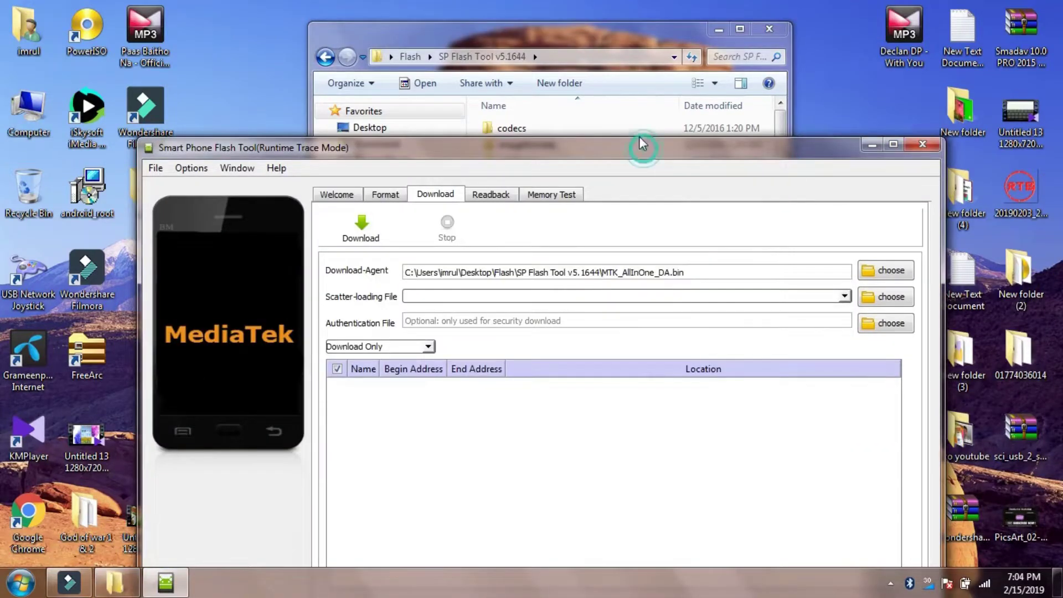
{"action": "left_click_drag", "start_coordinate": [640, 139], "coordinate": [655, 13]}
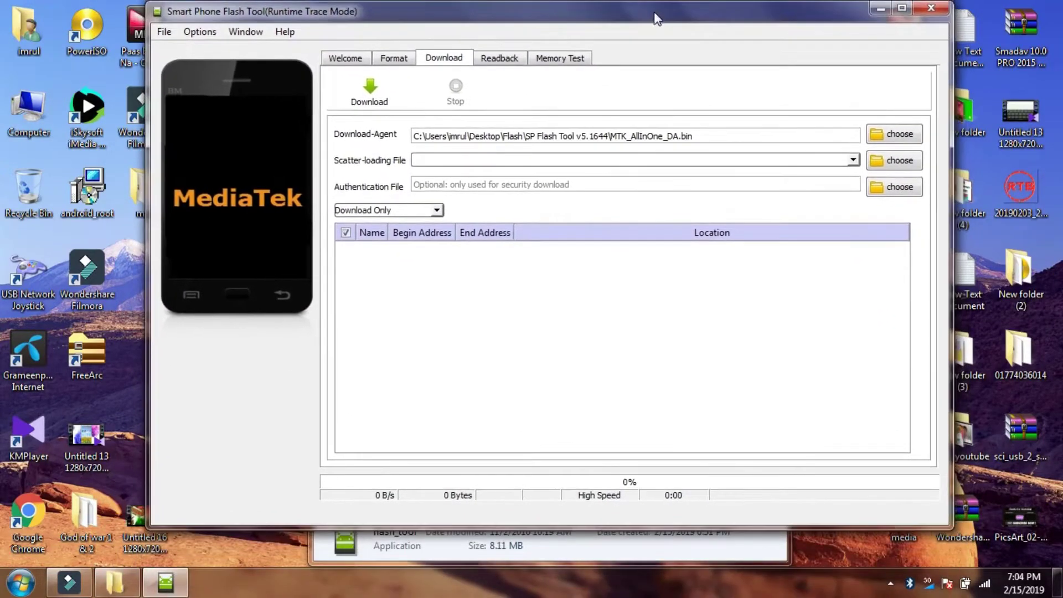
Step: Load MT6580_Android_scatter as the scatter-loading file from the Firmware folder of the Symphony_i20_MT6580_2GB_HW1_V1_28012017_6.0 package on the desktop
{"action": "left_click", "coordinate": [899, 162]}
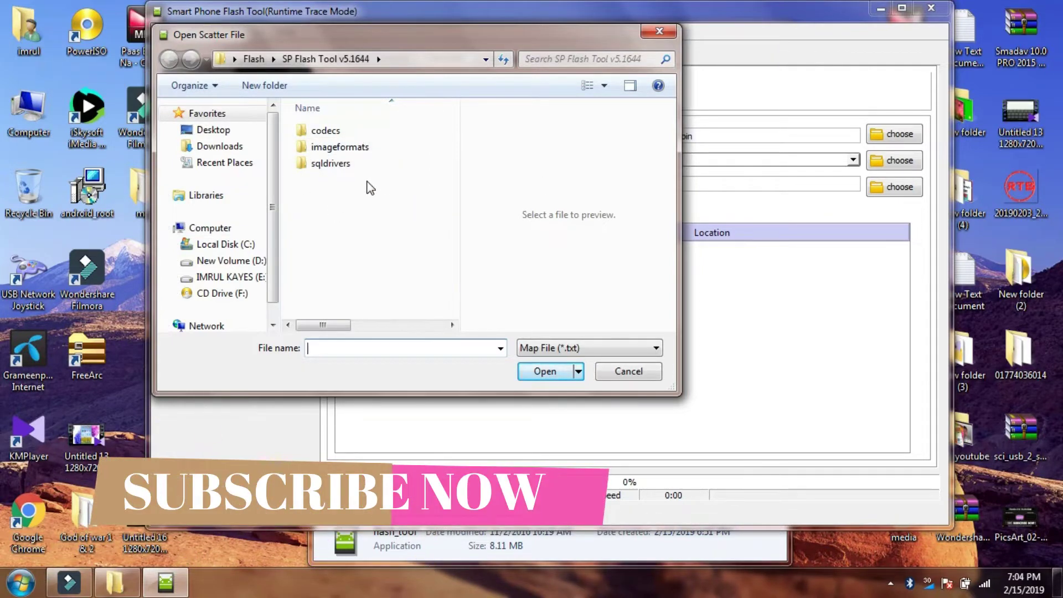
{"action": "left_click", "coordinate": [199, 129]}
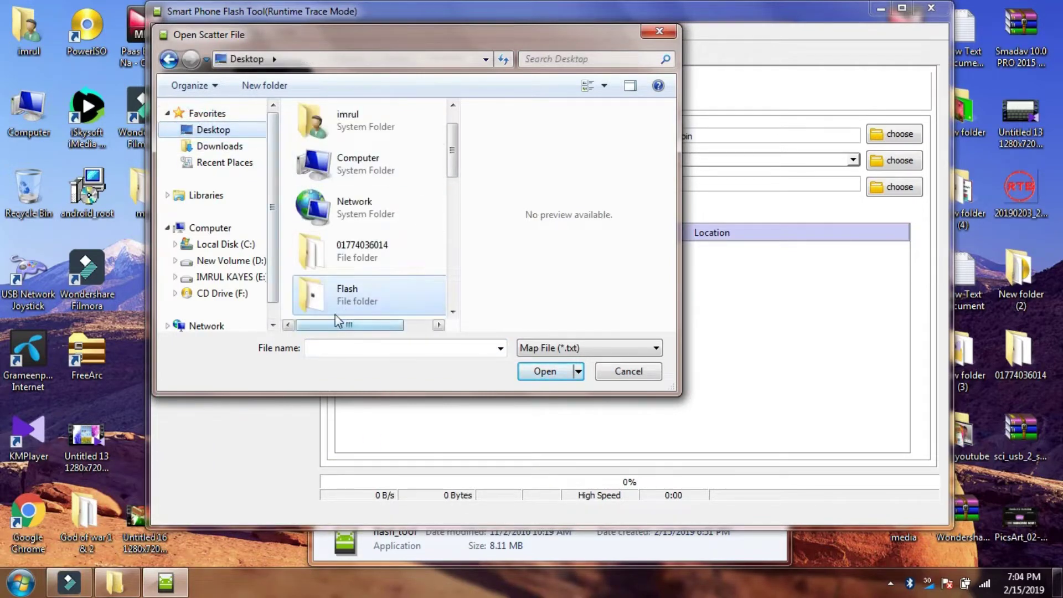
{"action": "left_click", "coordinate": [348, 299]}
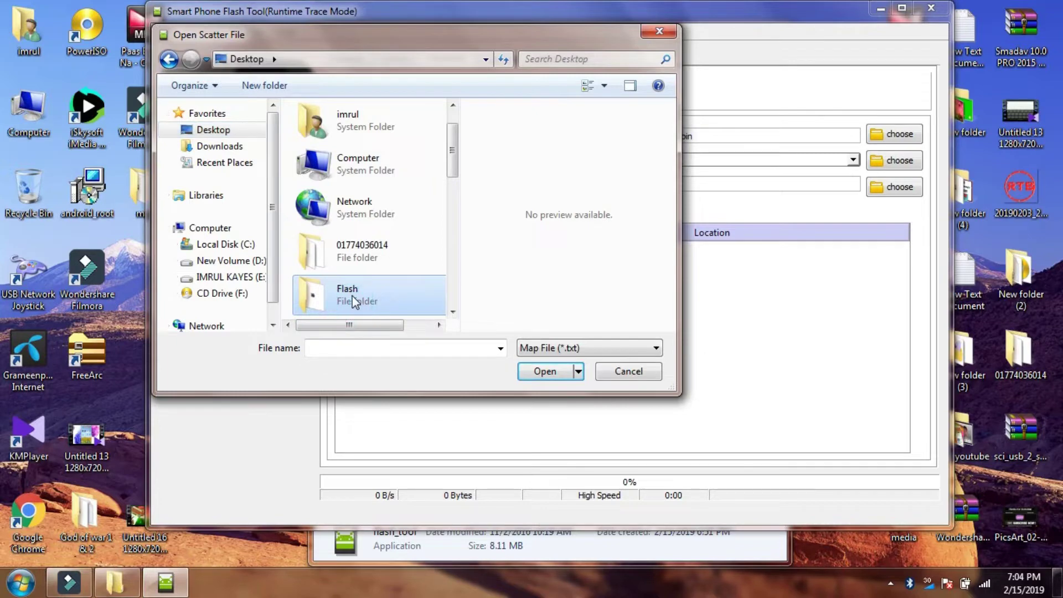
{"action": "double_click", "coordinate": [352, 295]}
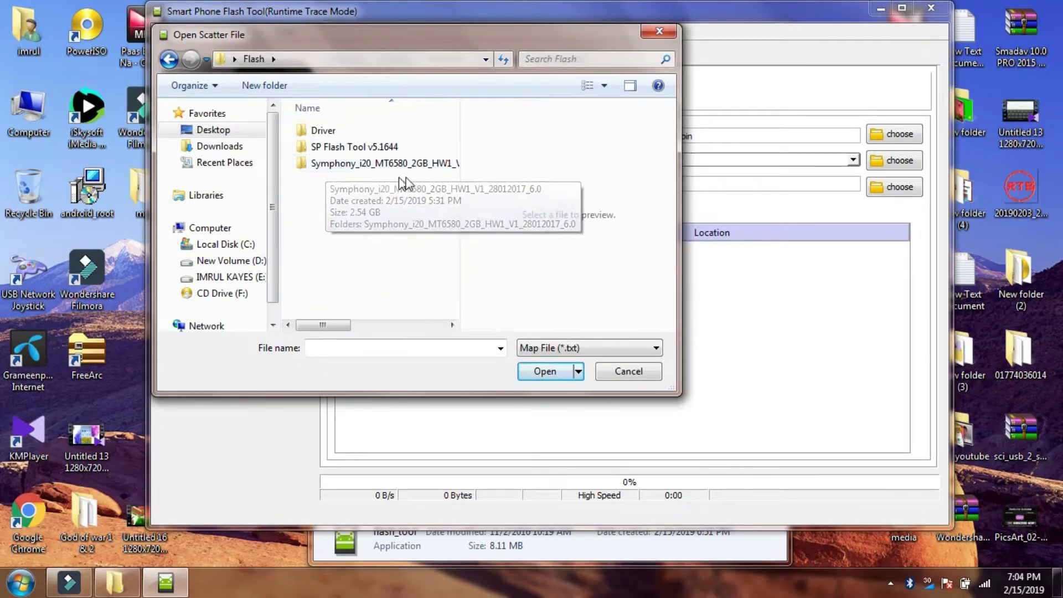
{"action": "double_click", "coordinate": [423, 164]}
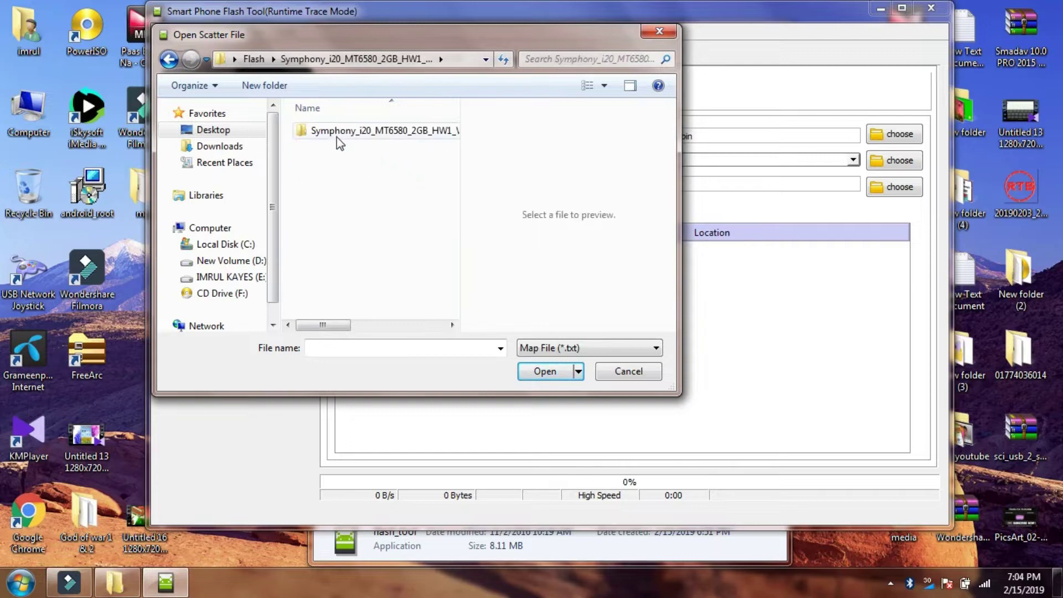
{"action": "double_click", "coordinate": [370, 135]}
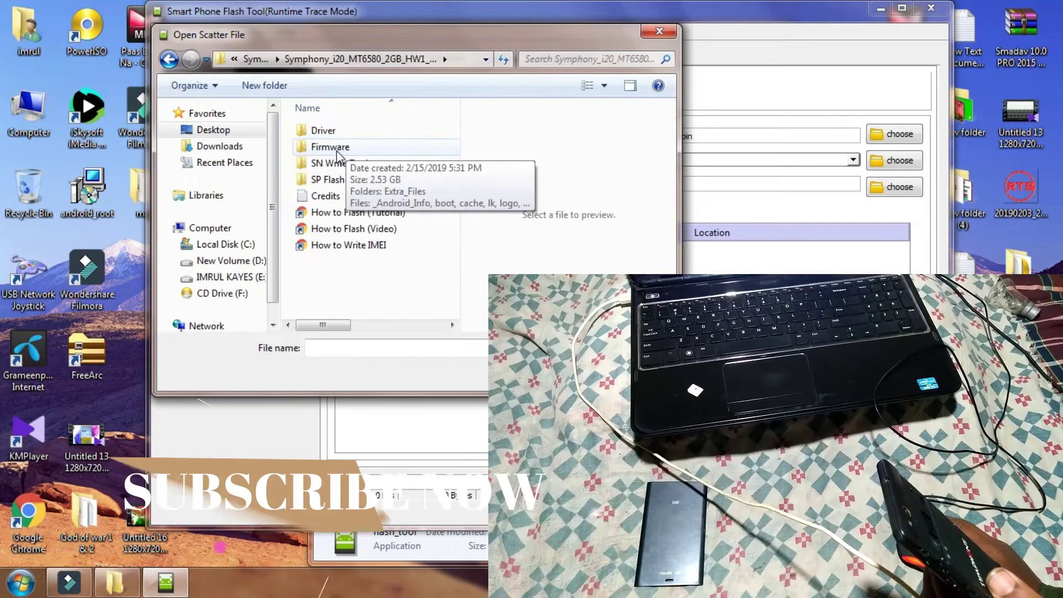
{"action": "double_click", "coordinate": [331, 148]}
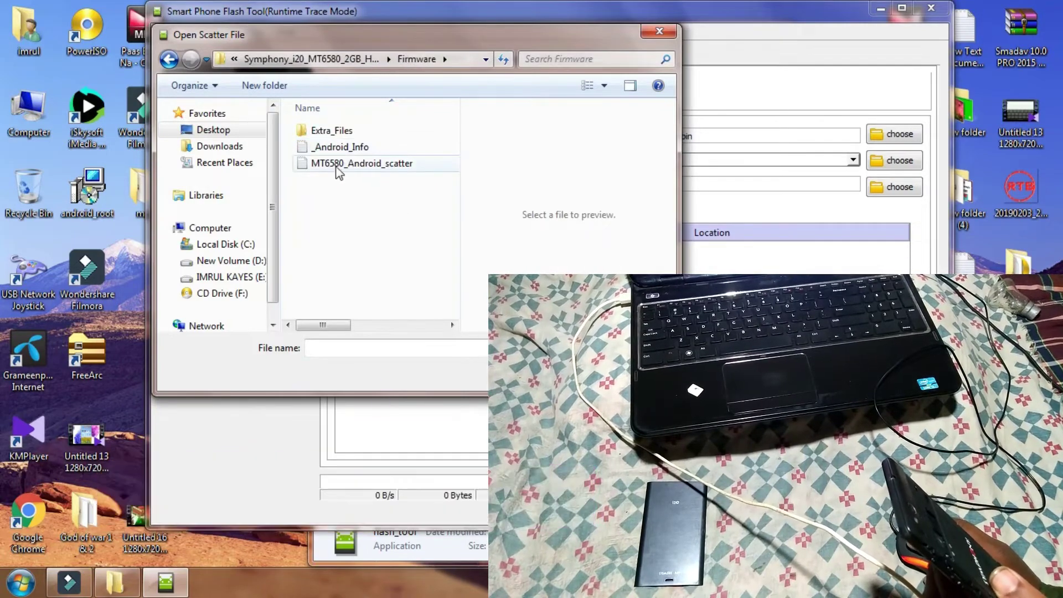
{"action": "double_click", "coordinate": [387, 167]}
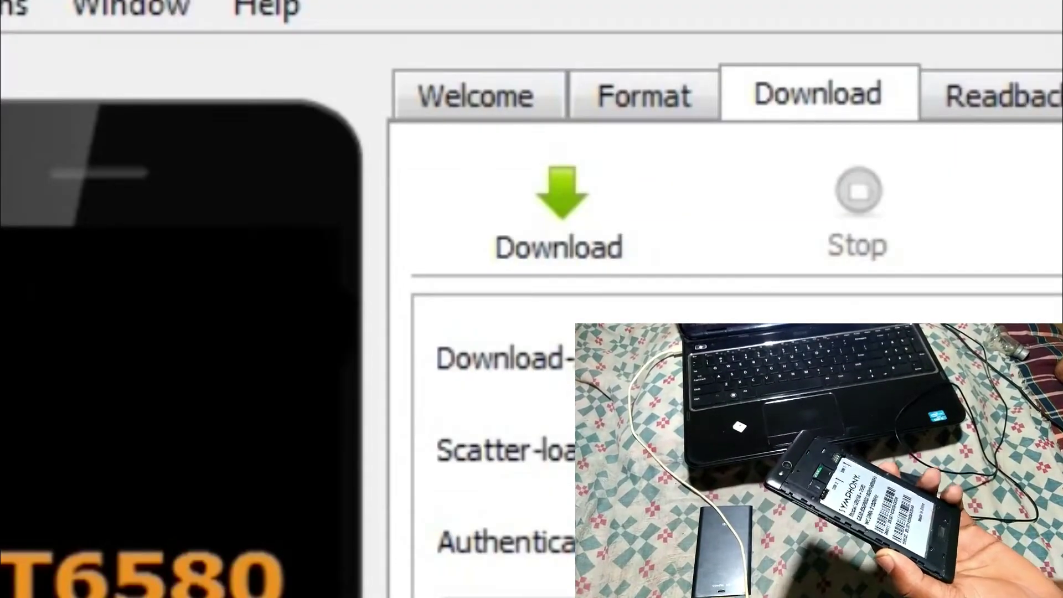
Step: Flash the loaded firmware to the connected phone in Download Only mode, dismiss the completion dialog and close the flash tool and its folder
{"action": "left_click", "coordinate": [596, 203]}
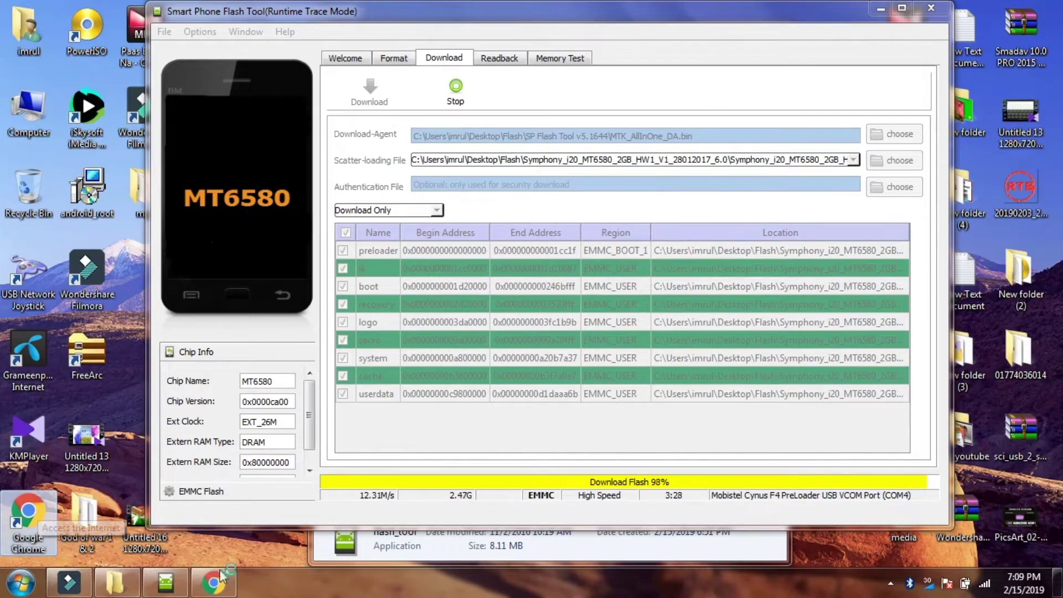
{"action": "mouse_move", "coordinate": [237, 590]}
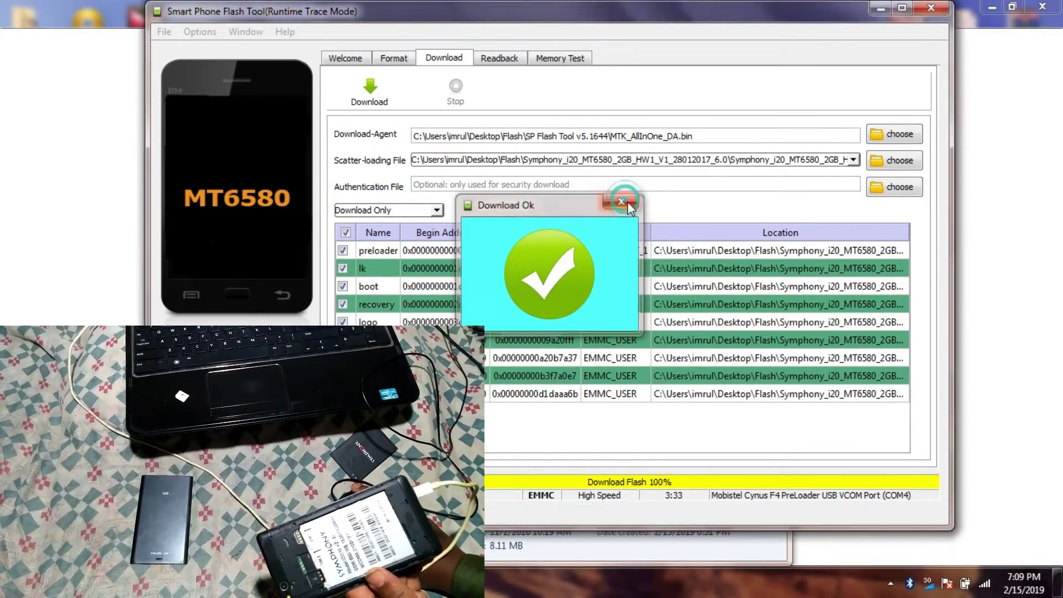
{"action": "left_click", "coordinate": [627, 202]}
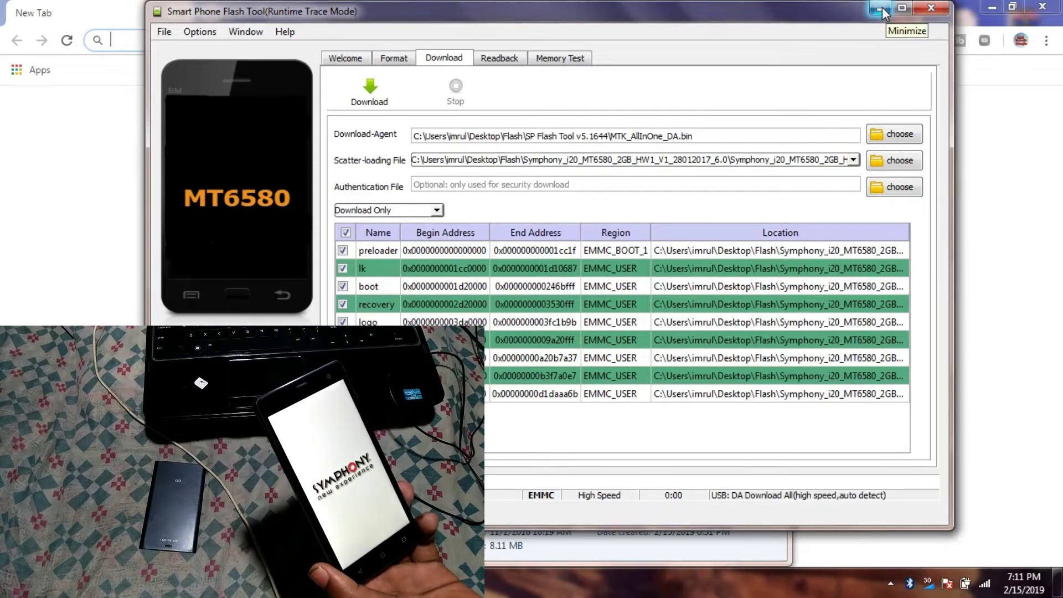
{"action": "left_click", "coordinate": [932, 8]}
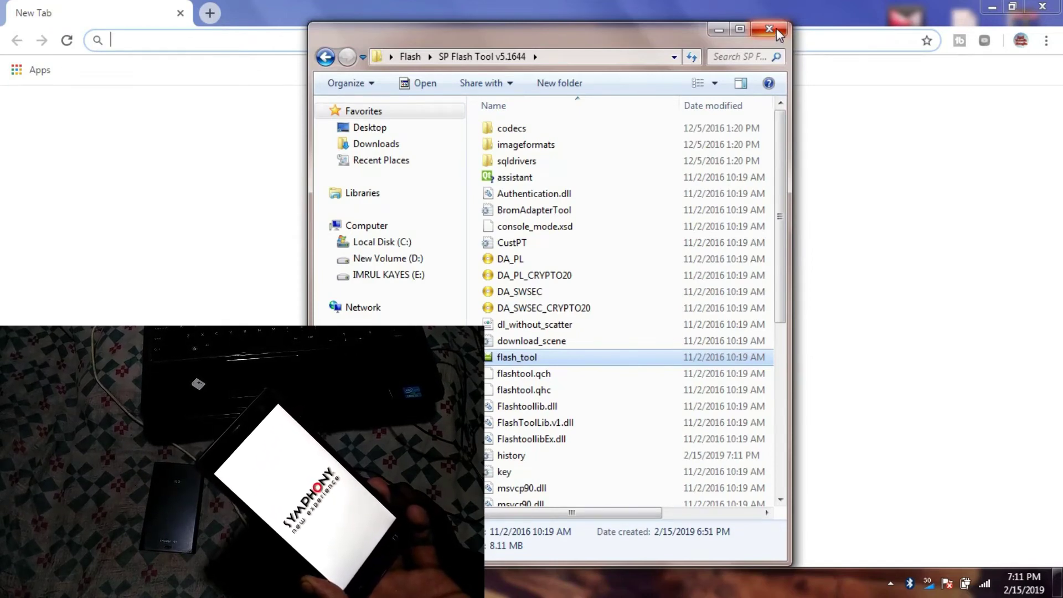
{"action": "left_click", "coordinate": [776, 29]}
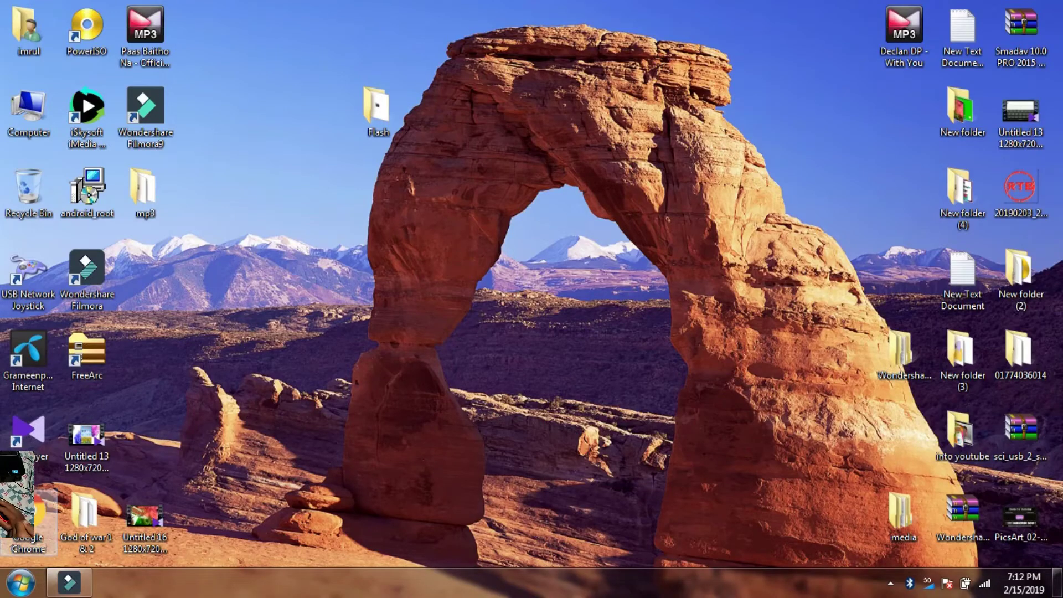
Step: Open Google in Chrome and search for "symphony i20 rom"
{"action": "double_click", "coordinate": [29, 521]}
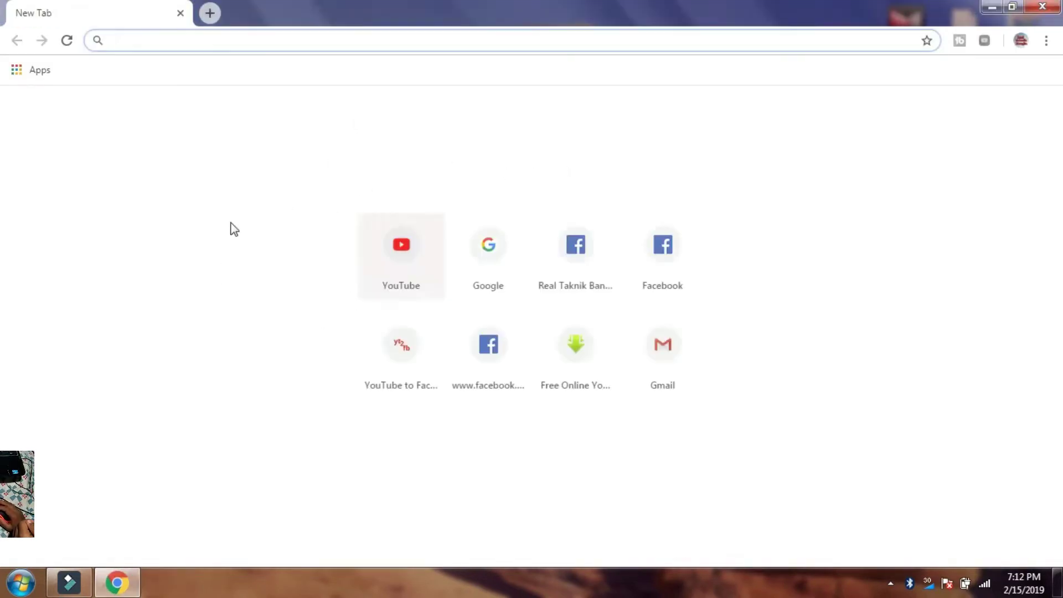
{"action": "left_click", "coordinate": [490, 297]}
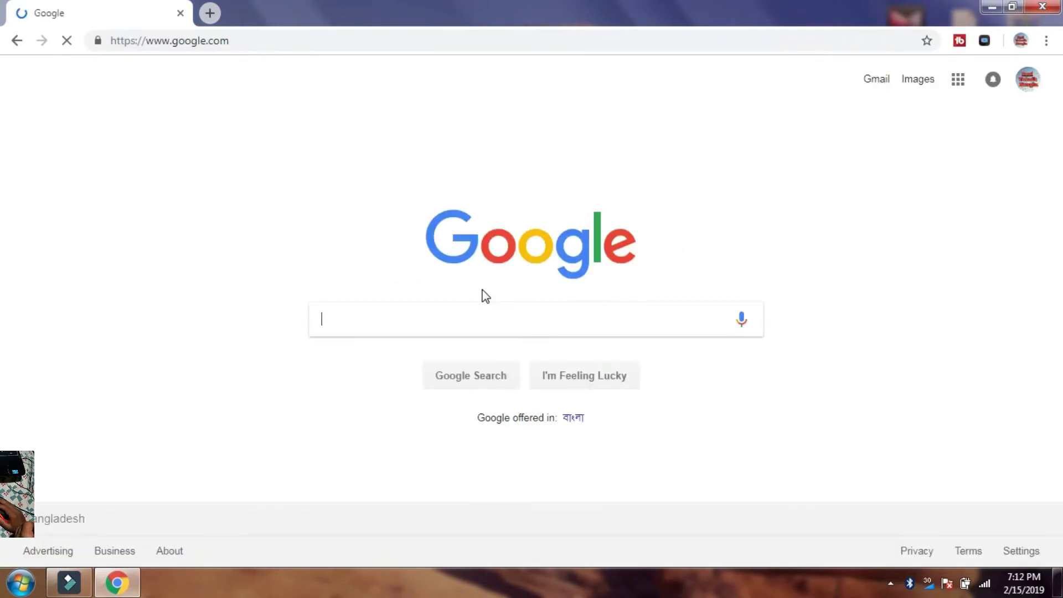
{"action": "left_click", "coordinate": [348, 318]}
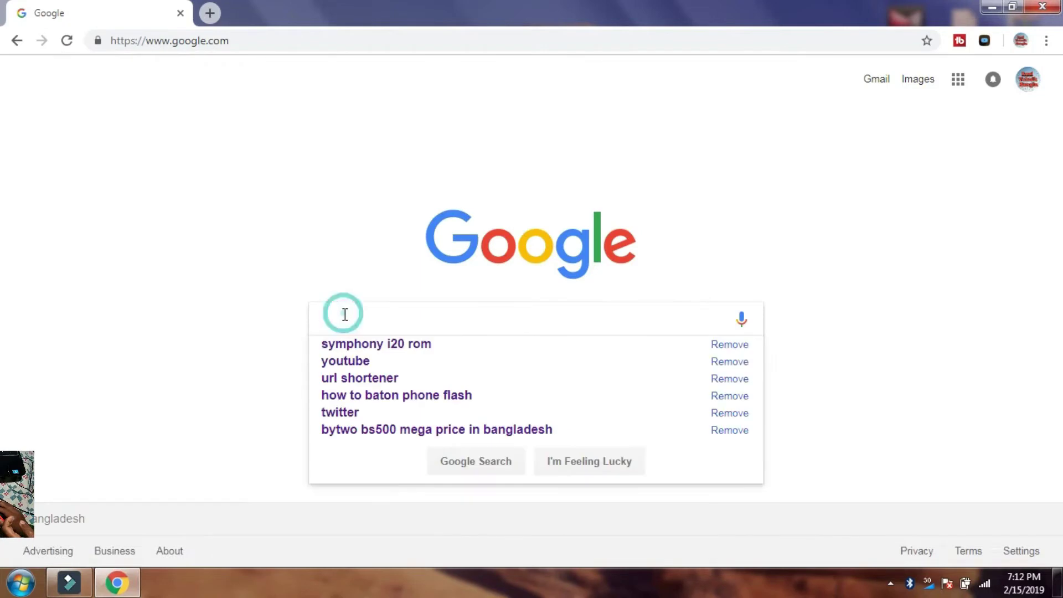
{"action": "left_click", "coordinate": [368, 343]}
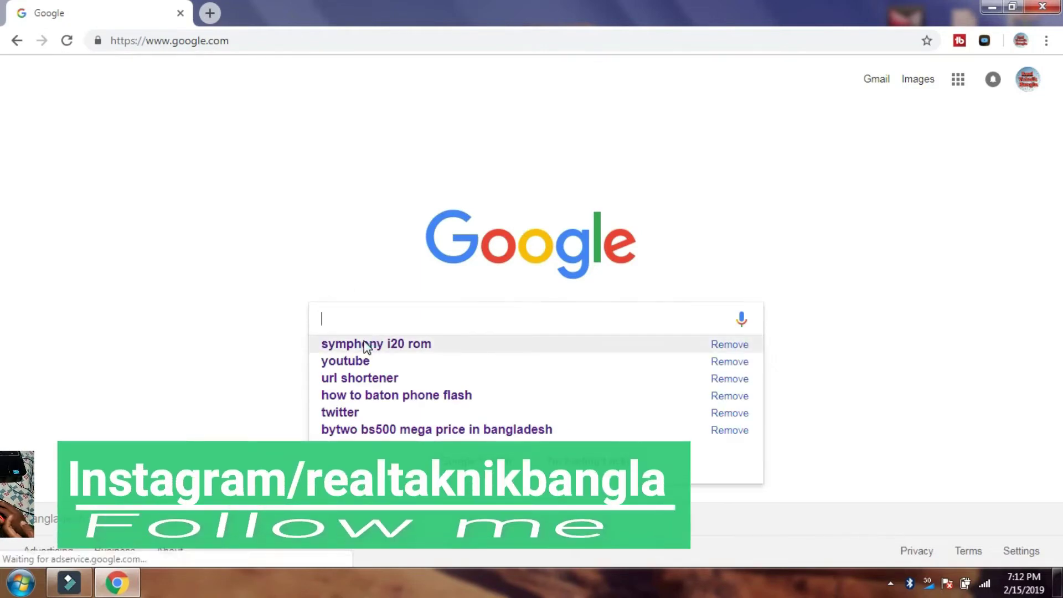
{"action": "left_click", "coordinate": [414, 343]}
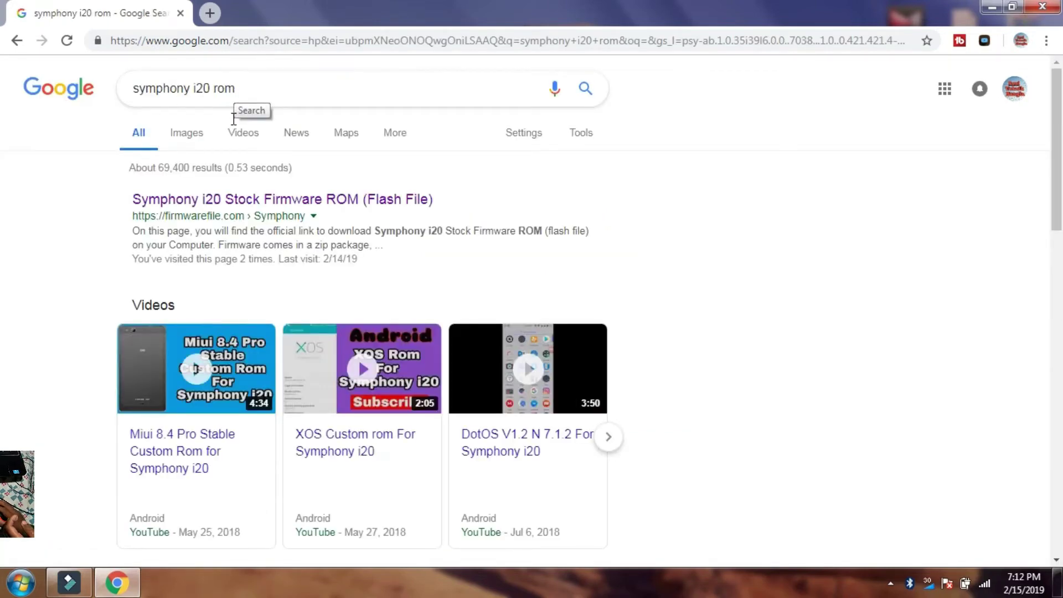
Step: Open the Symphony i20 stock firmware page on firmwarefile.com and examine the download links for the 1GB and 2GB versions
{"action": "left_click", "coordinate": [211, 206]}
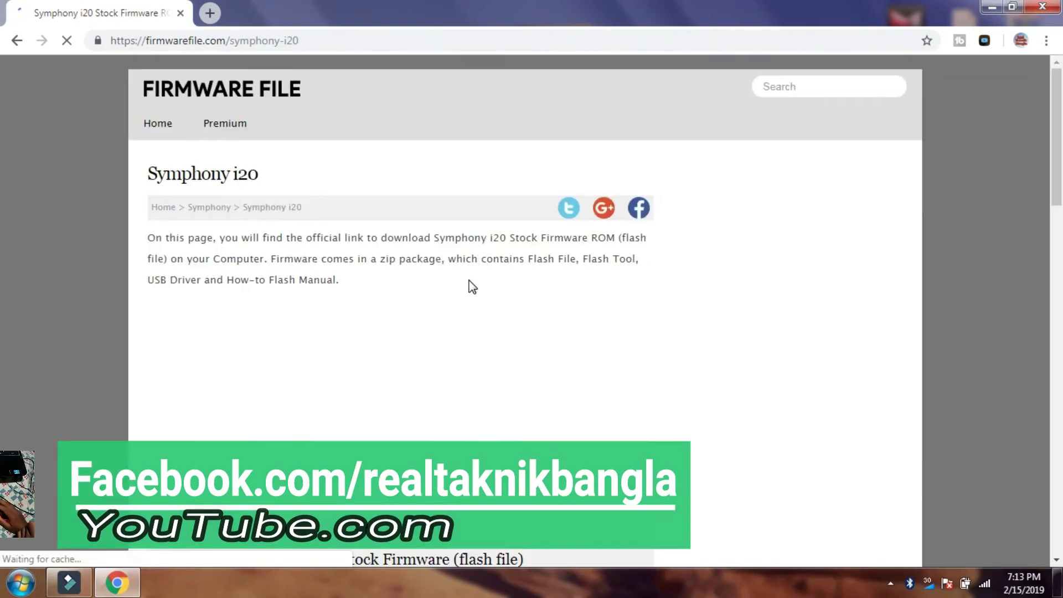
{"action": "scroll", "coordinate": [277, 276], "scroll_direction": "down", "scroll_amount": 2}
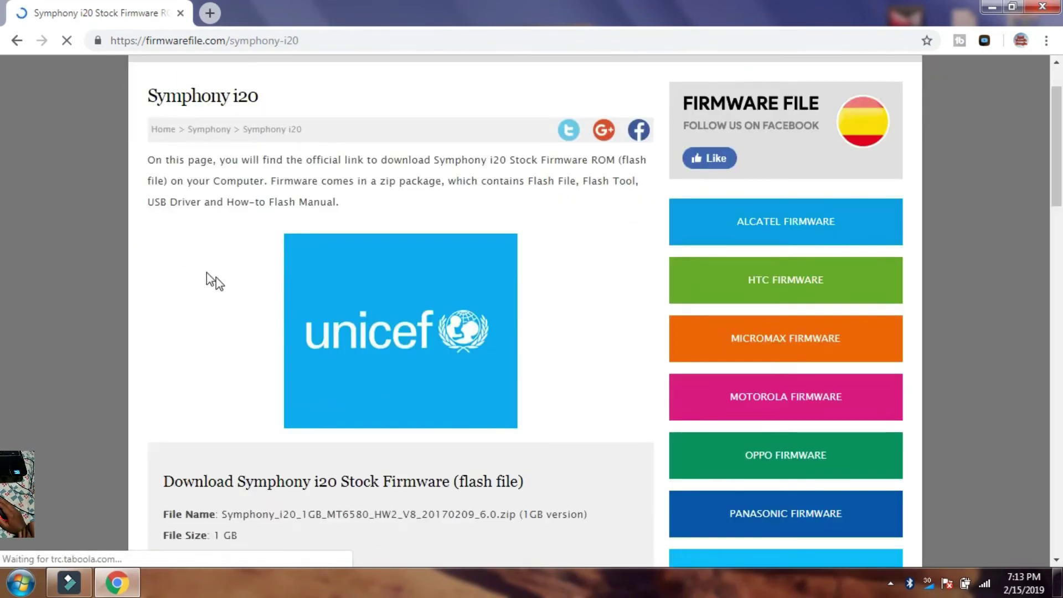
{"action": "scroll", "coordinate": [315, 313], "scroll_direction": "down", "scroll_amount": 5}
{"action": "scroll", "coordinate": [315, 322], "scroll_direction": "down", "scroll_amount": 2}
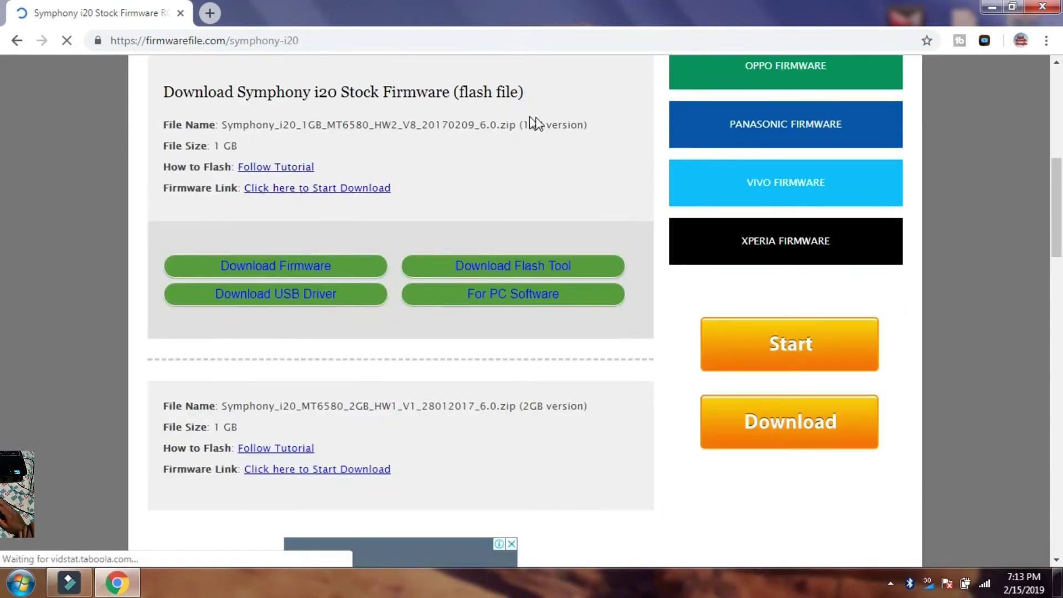
{"action": "scroll", "coordinate": [231, 343], "scroll_direction": "down", "scroll_amount": 1}
{"action": "scroll", "coordinate": [231, 343], "scroll_direction": "down", "scroll_amount": 1}
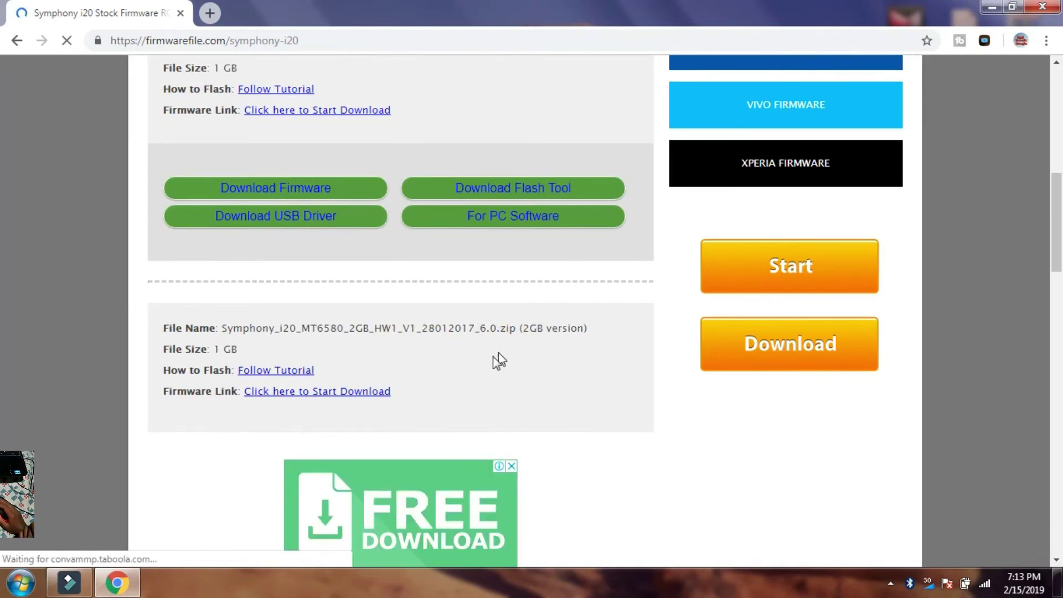
{"action": "left_click", "coordinate": [382, 395]}
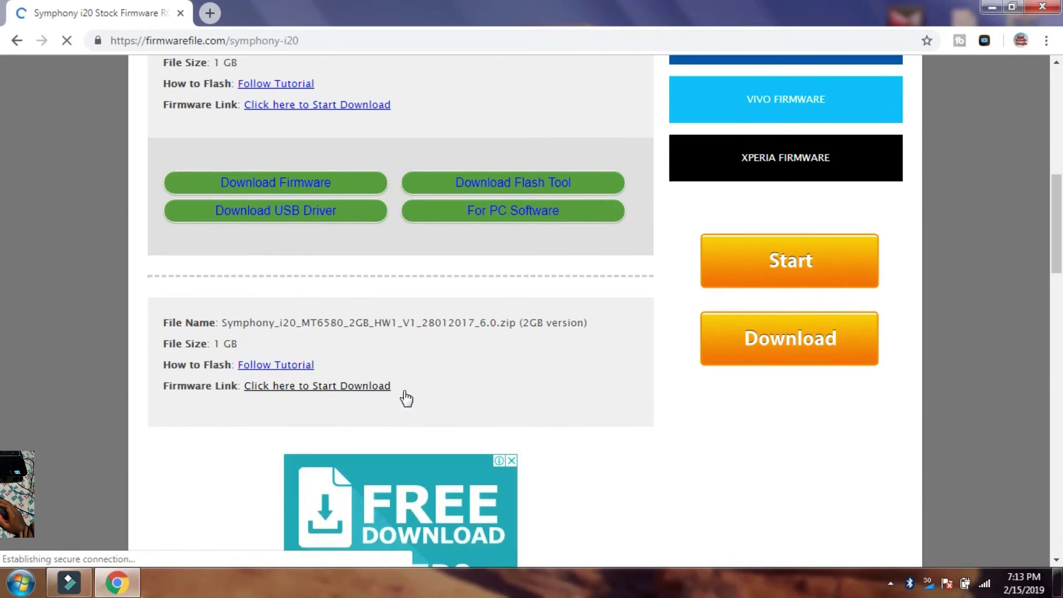
{"action": "scroll", "coordinate": [406, 397], "scroll_direction": "up", "scroll_amount": 3}
{"action": "scroll", "coordinate": [407, 395], "scroll_direction": "up", "scroll_amount": 7}
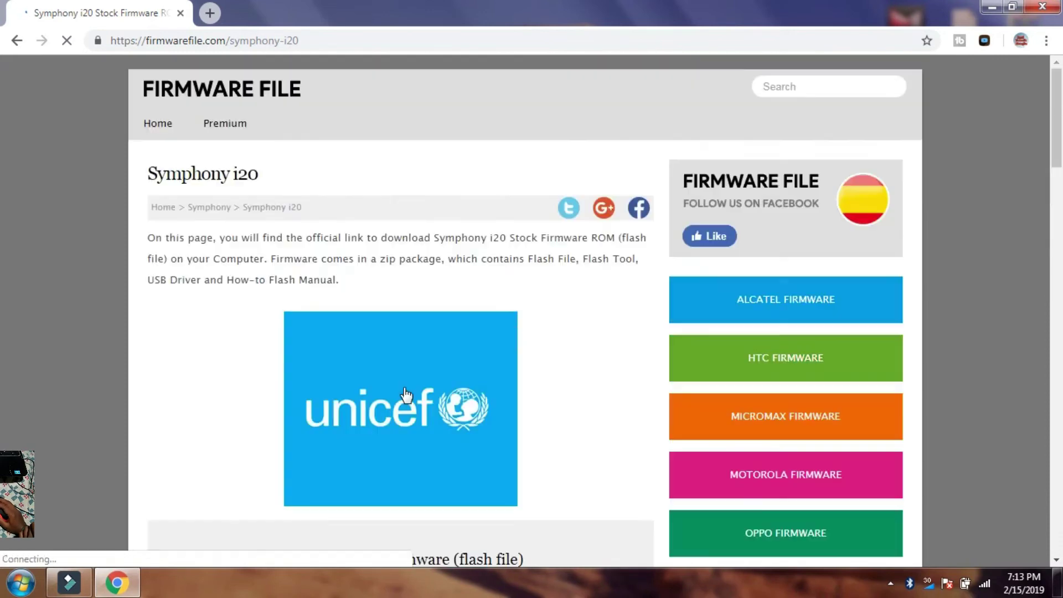